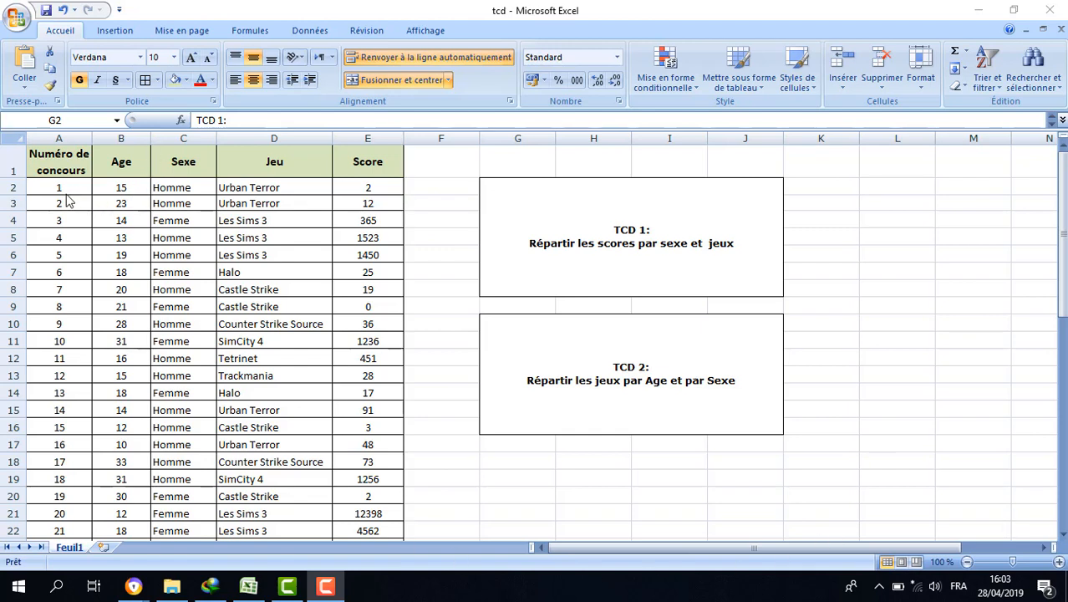
Look through all the contest records on Feuil1, from the first row down to the last
left_click_drag(57, 186, 393, 549)
left_click(372, 513)
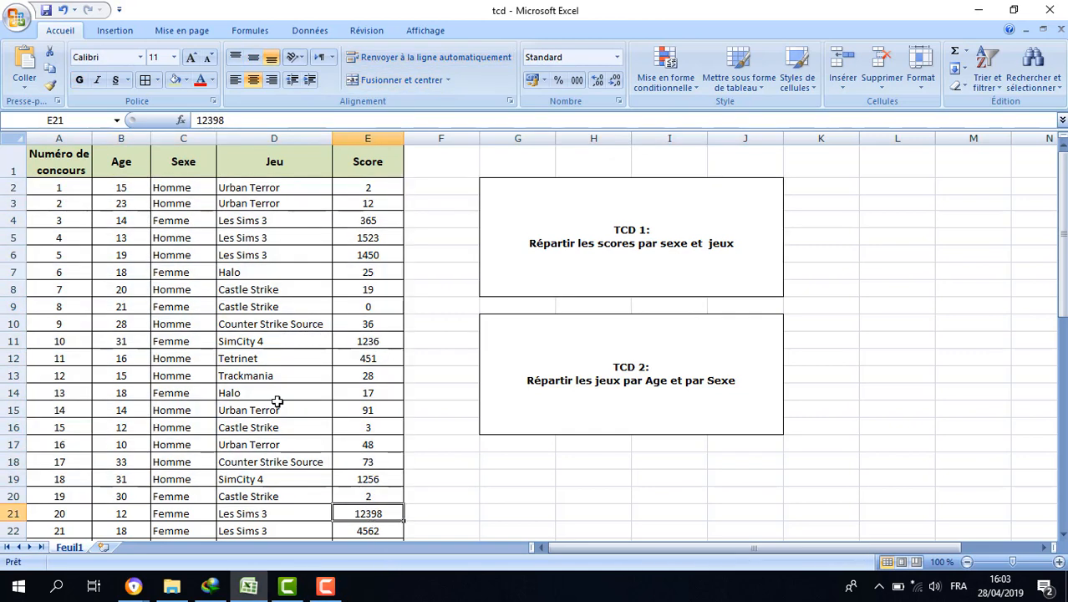
left_click_drag(40, 191, 369, 527)
left_click(299, 324)
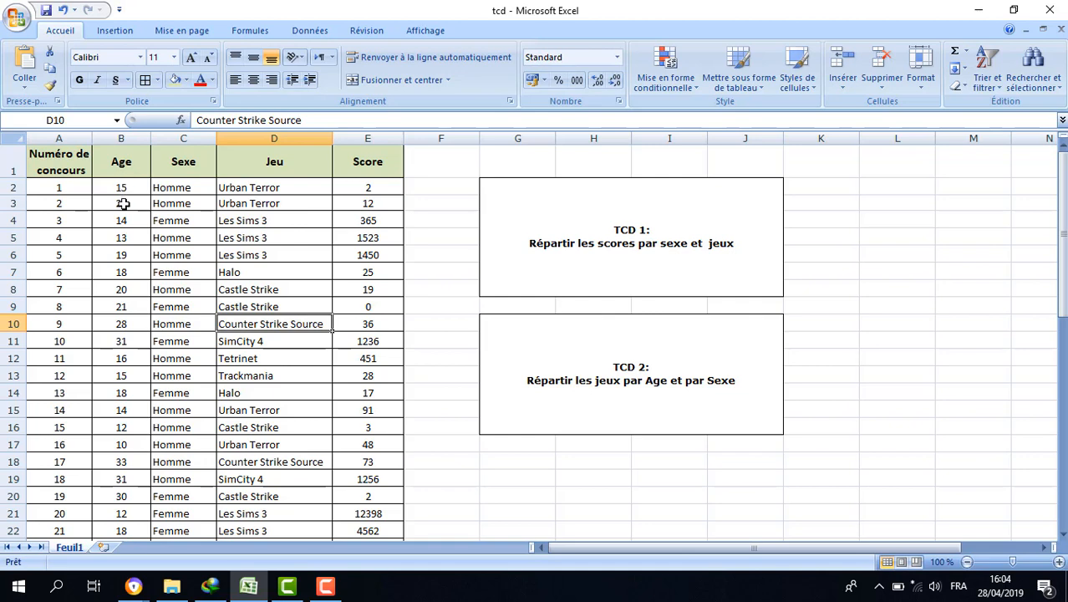
scroll(125, 311, "down", 8)
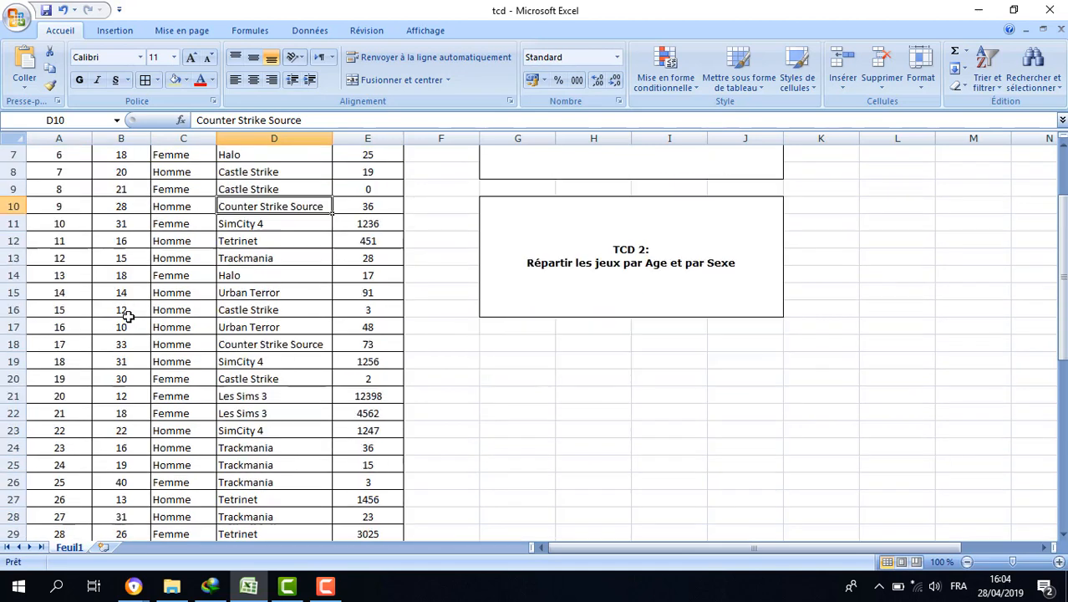
scroll(125, 313, "down", 4)
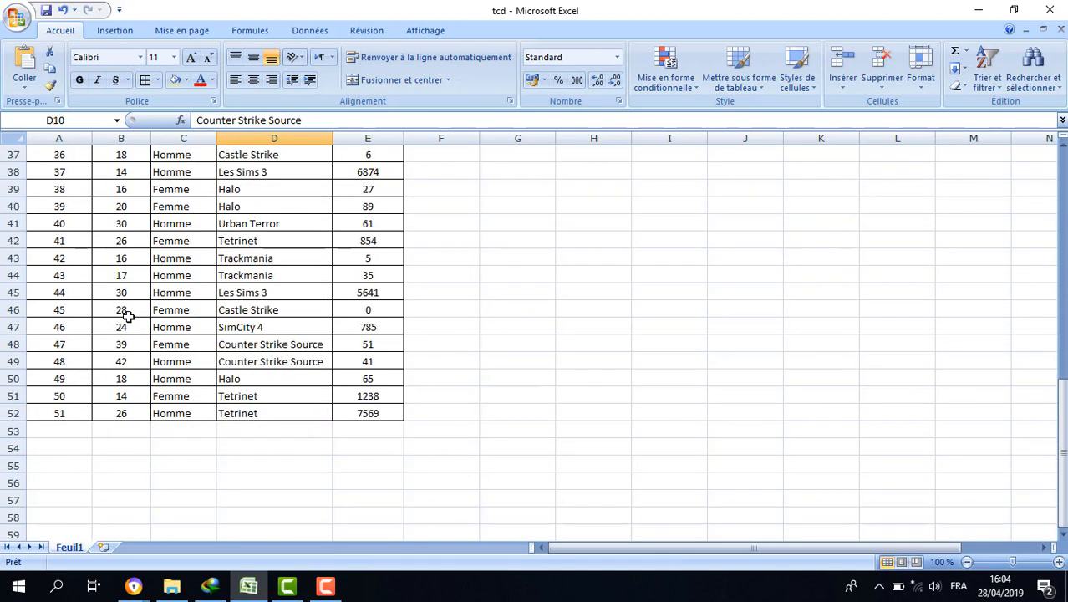
scroll(134, 317, "up", 8)
scroll(148, 324, "up", 4)
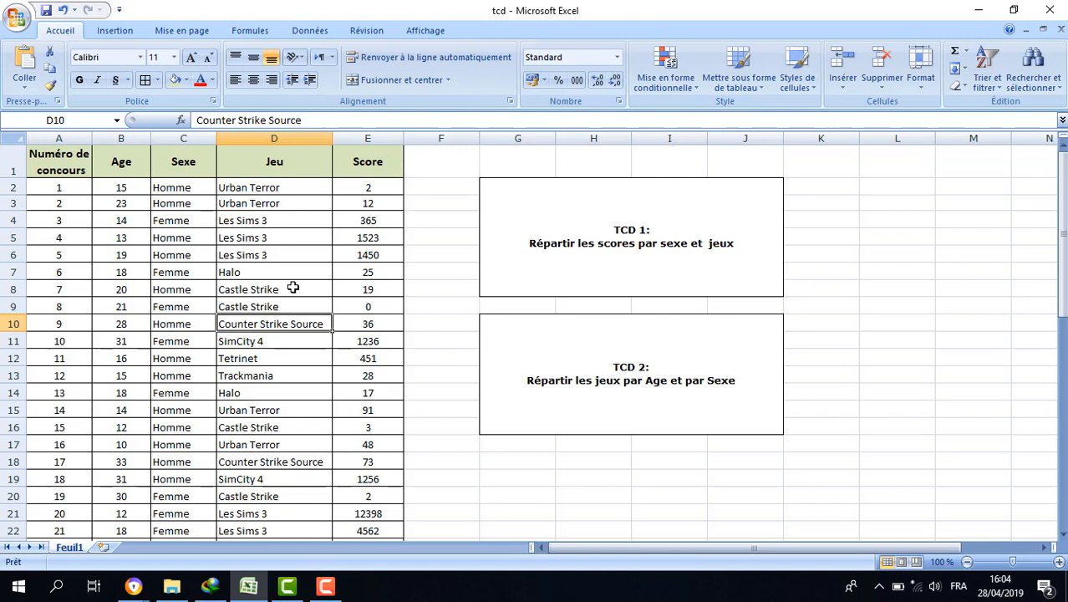
Examine the entries in the Jeu and Score columns of the contest table
left_click(279, 187)
left_click(281, 202)
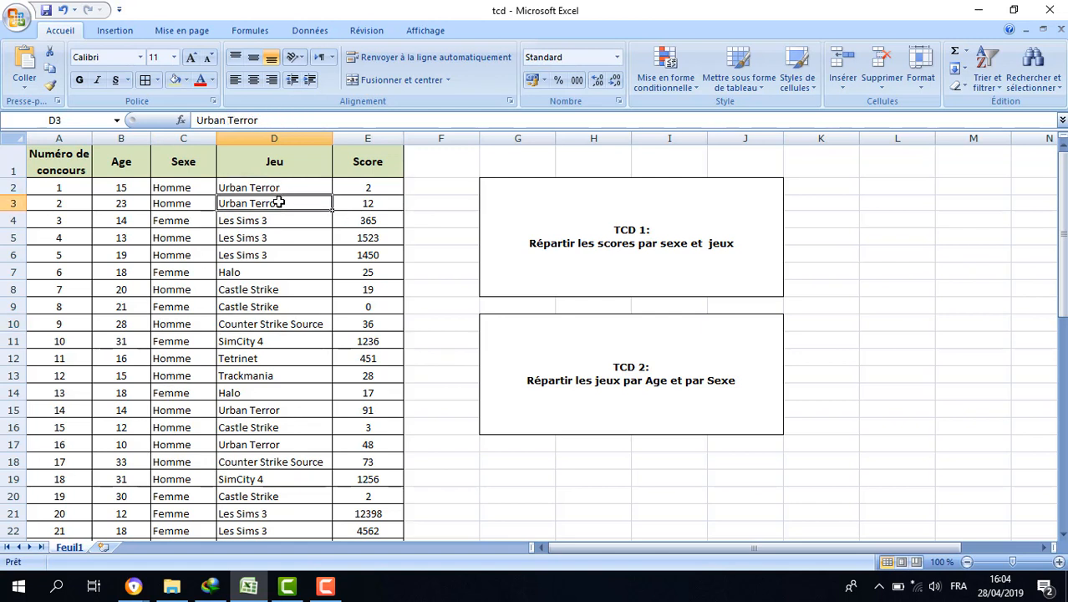
left_click(280, 220)
left_click(275, 238)
left_click(275, 254)
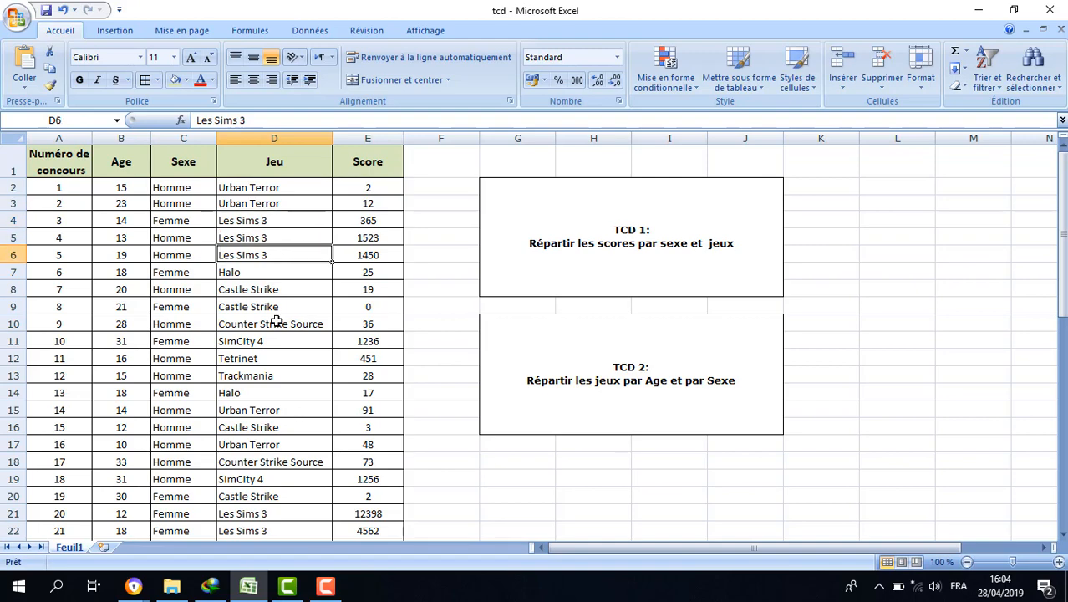
scroll(276, 322, "down", 9)
scroll(276, 322, "up", 9)
left_click(366, 187)
left_click(368, 203)
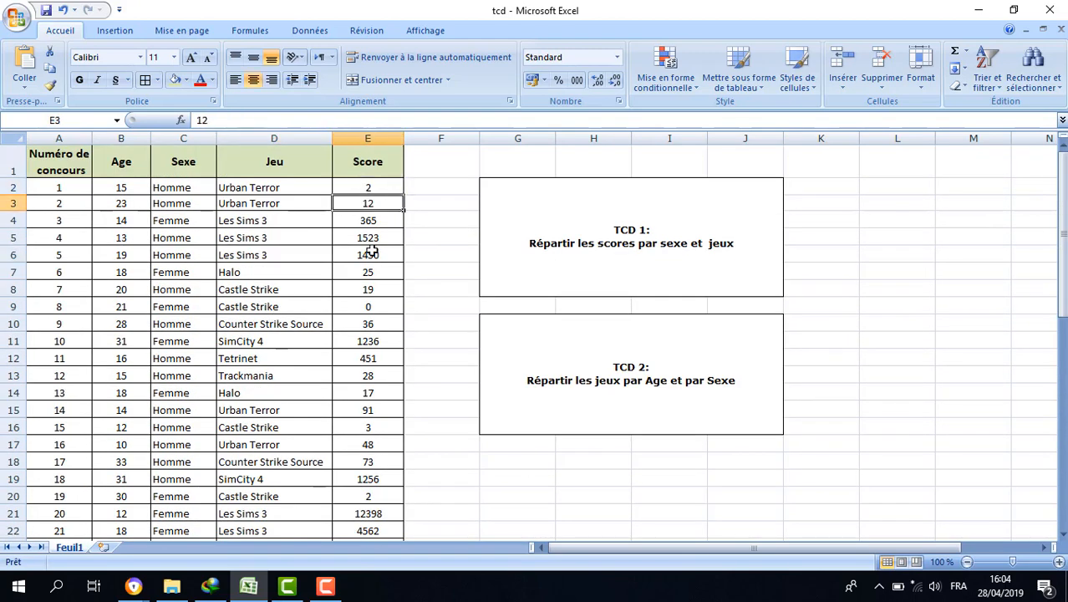
left_click(371, 252)
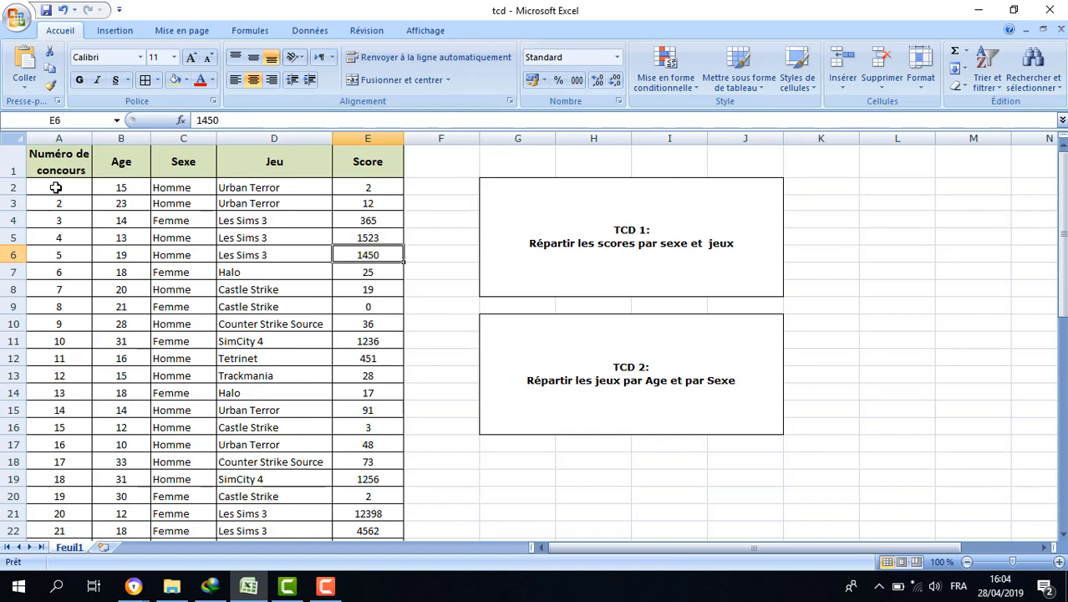
Review each field of the first contest record, from Numéro de concours to Score, and the TCD 1 instruction
left_click(50, 188)
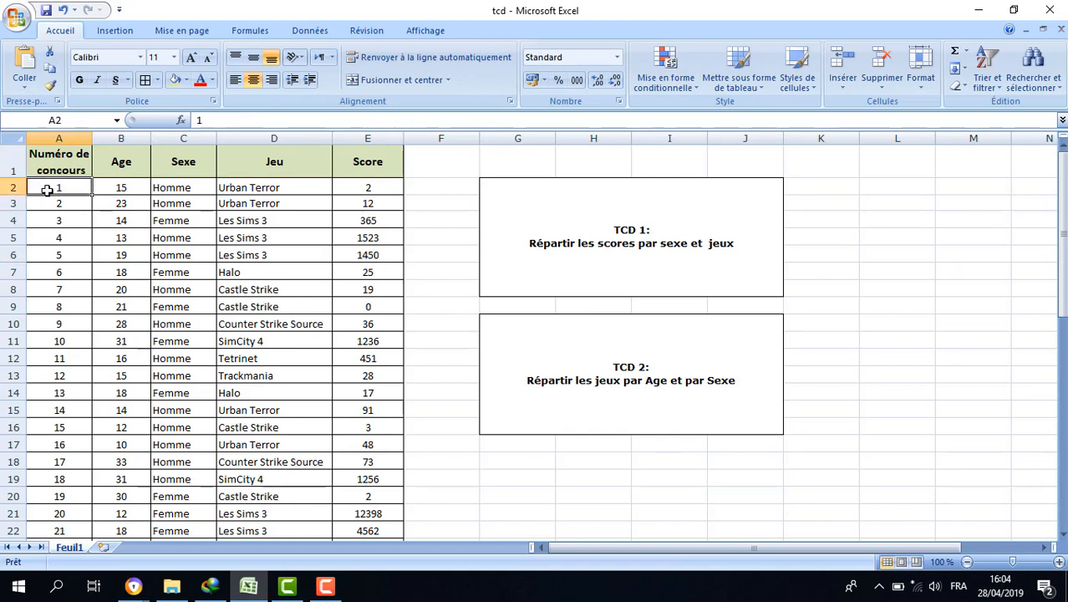
left_click(107, 189)
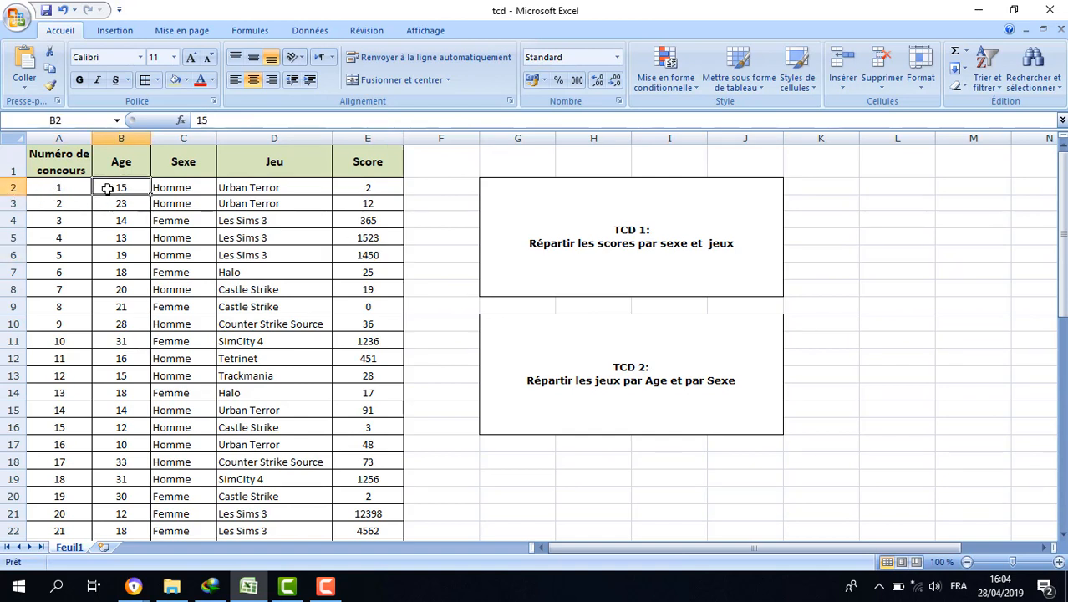
left_click(184, 188)
left_click(268, 187)
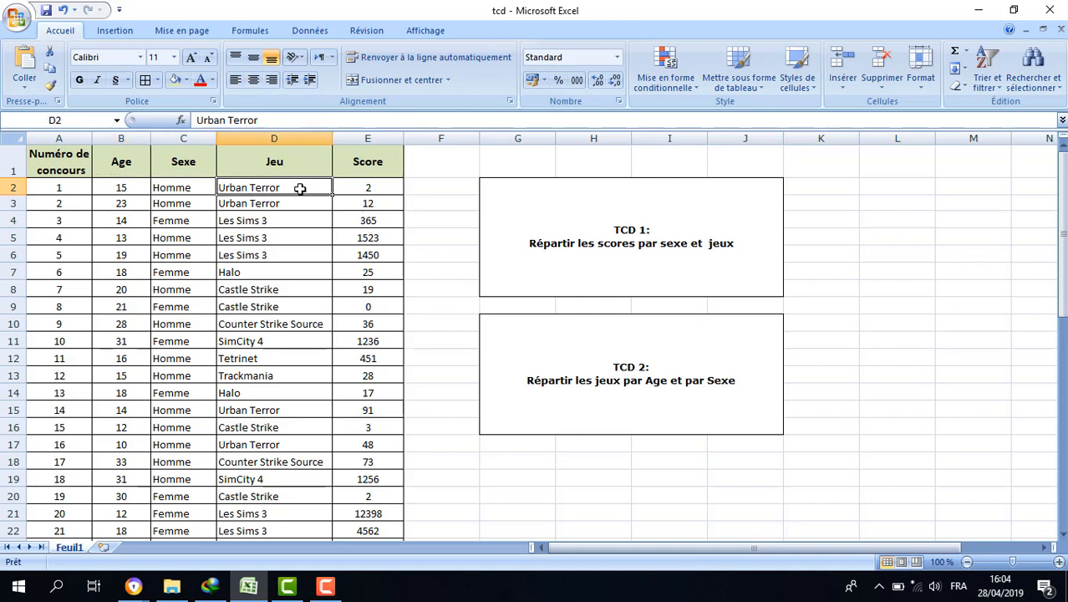
left_click(384, 188)
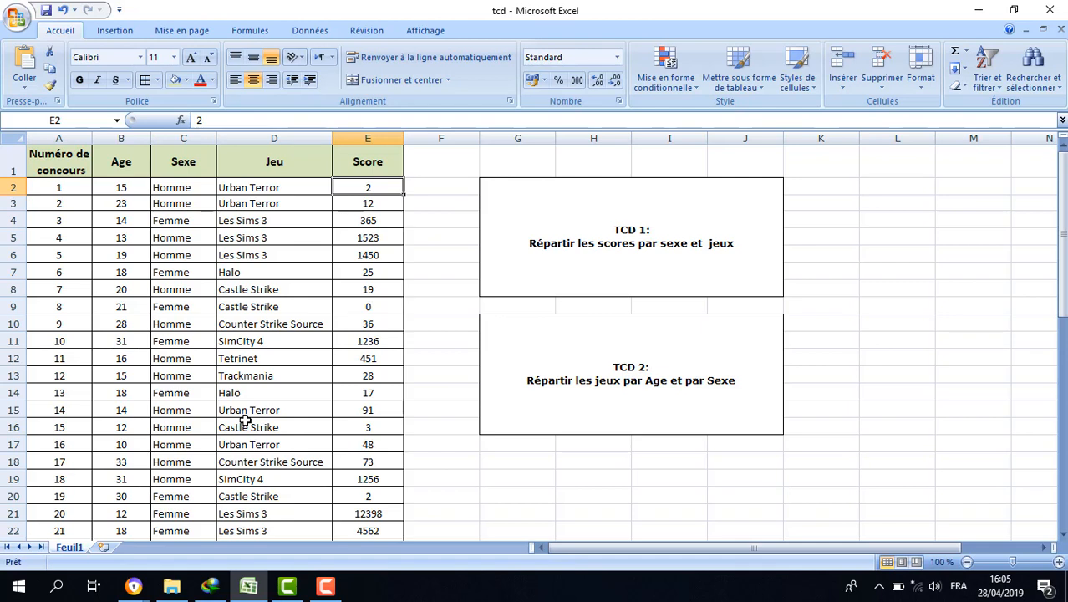
left_click(571, 258)
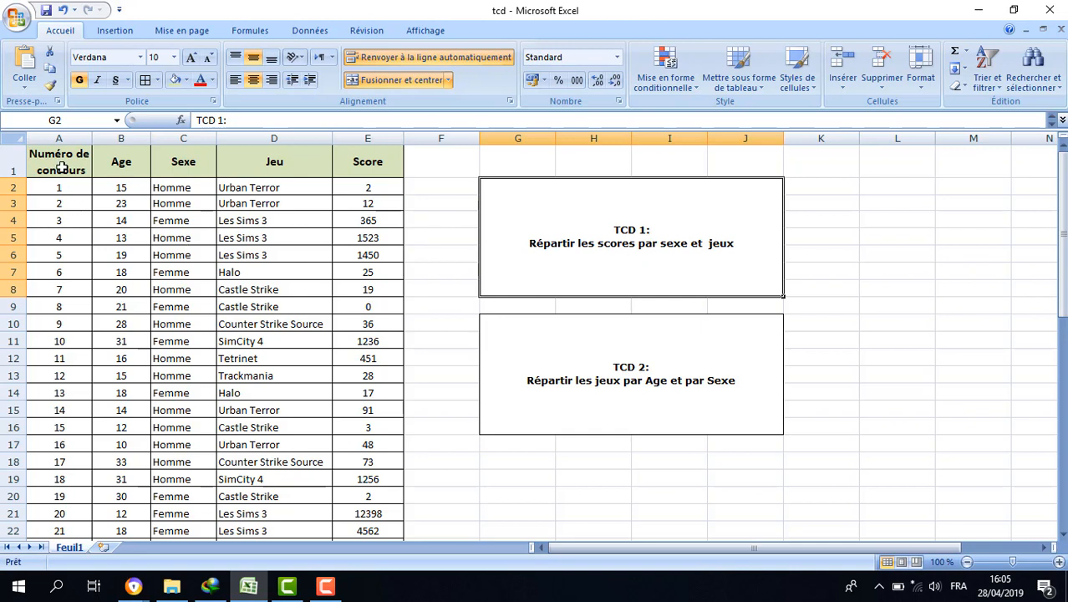
Insert a pivot table on a new worksheet from the full contest table, range A1:E52 including the headers
left_click_drag(63, 167, 367, 497)
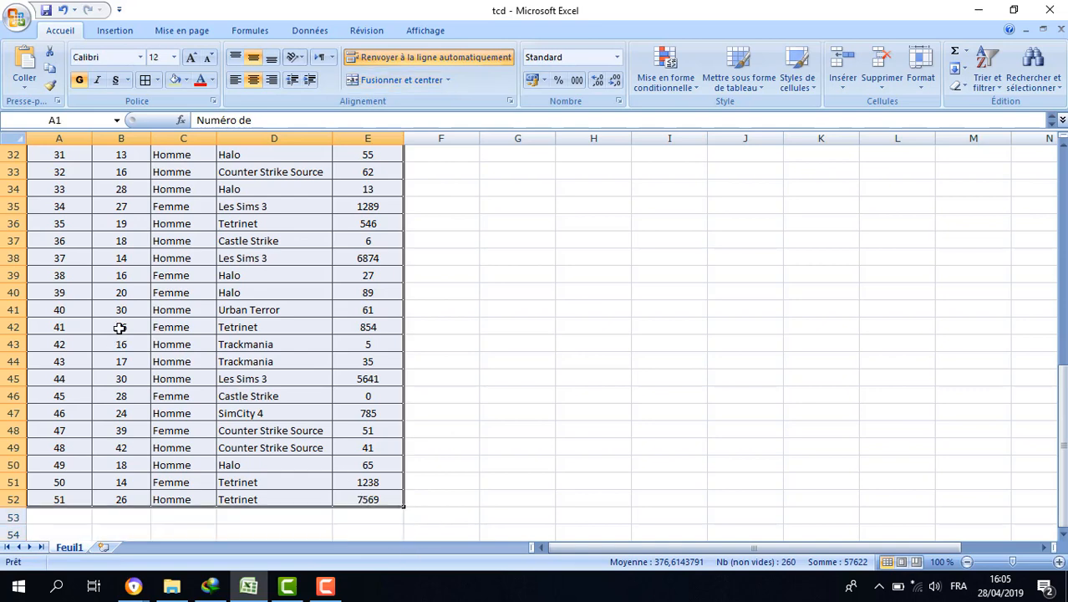
scroll(182, 266, "up", 9)
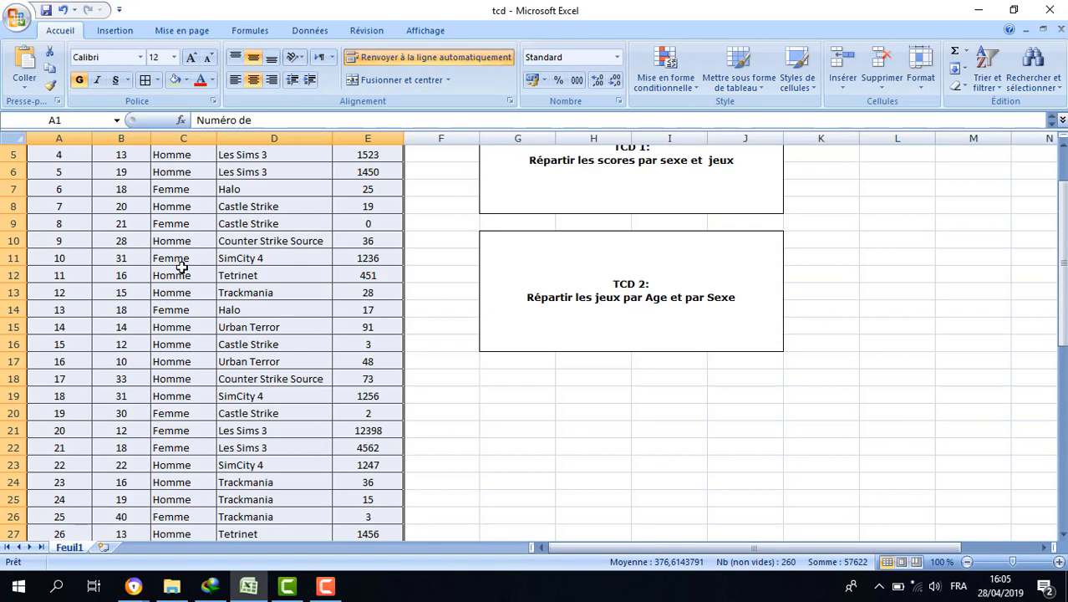
scroll(182, 266, "up", 2)
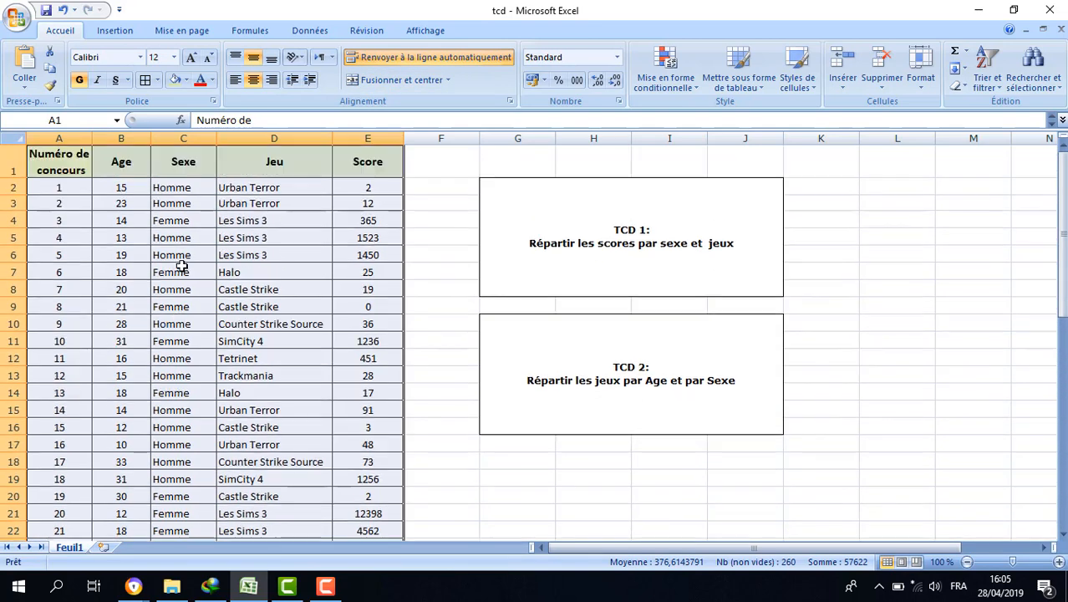
left_click(130, 30)
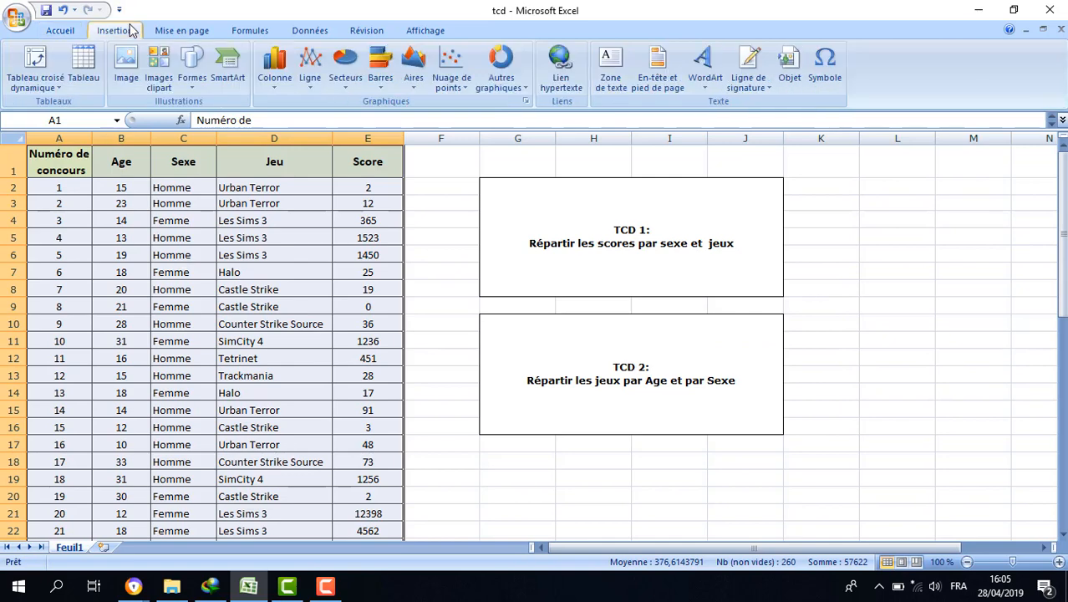
left_click(31, 61)
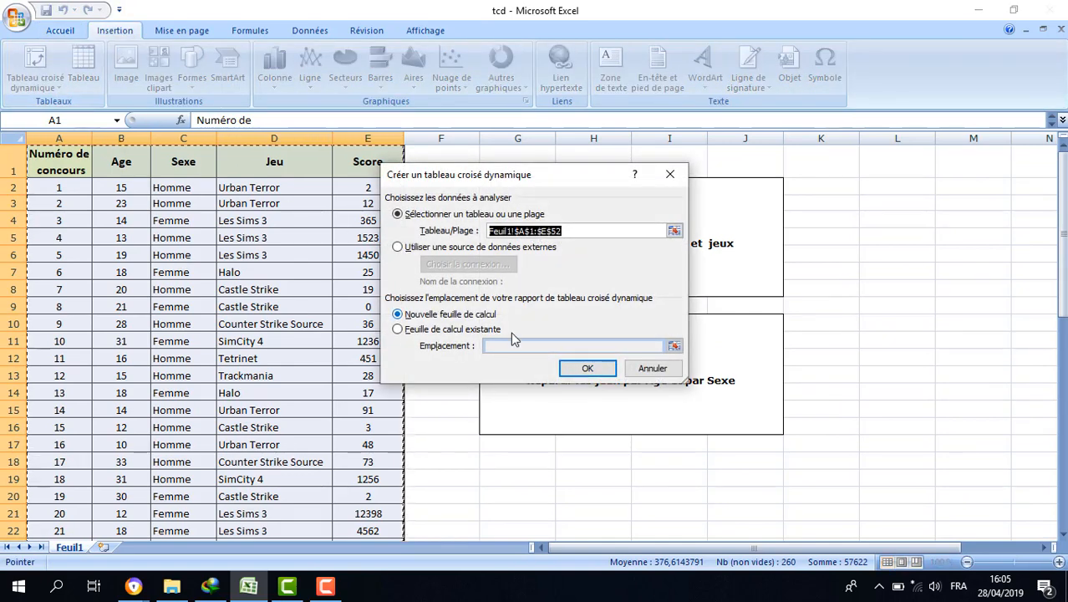
left_click(588, 370)
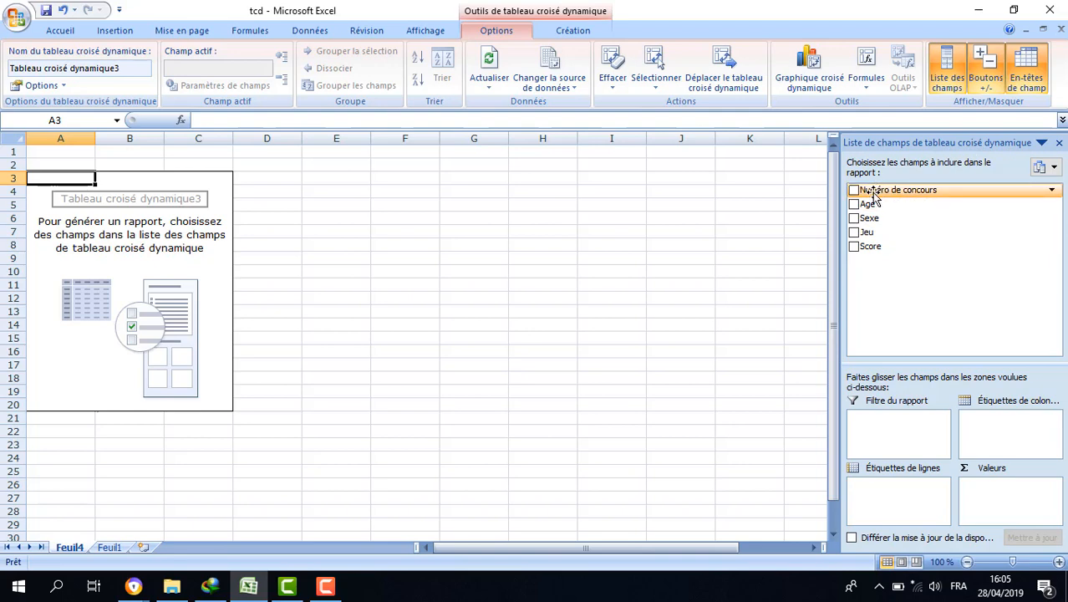
Check the source data on Feuil1, return to the pivot table sheet, and hide and redisplay its field list
left_click(114, 549)
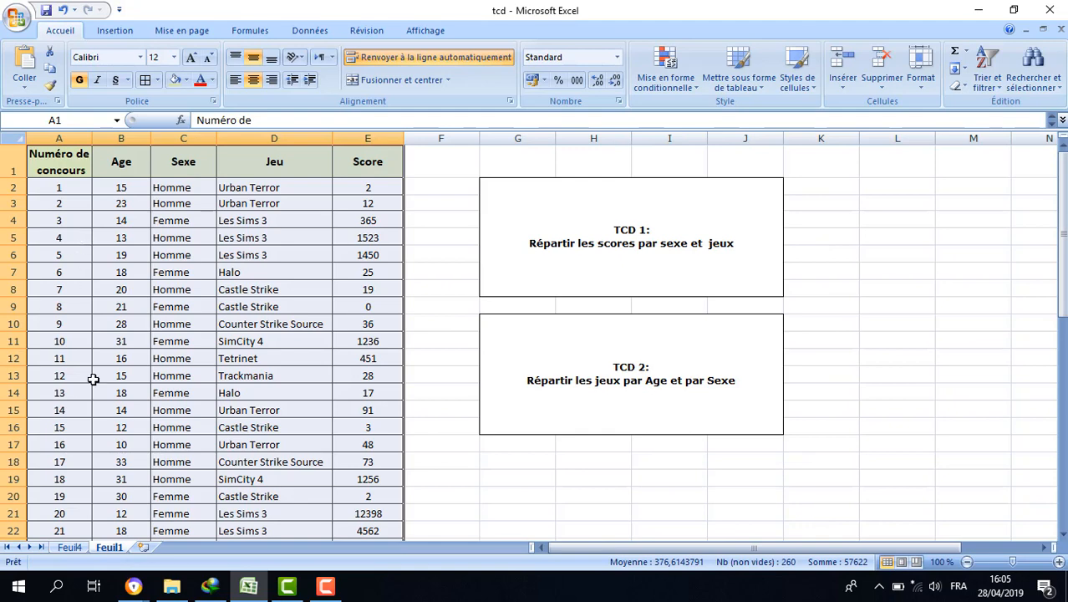
left_click(82, 547)
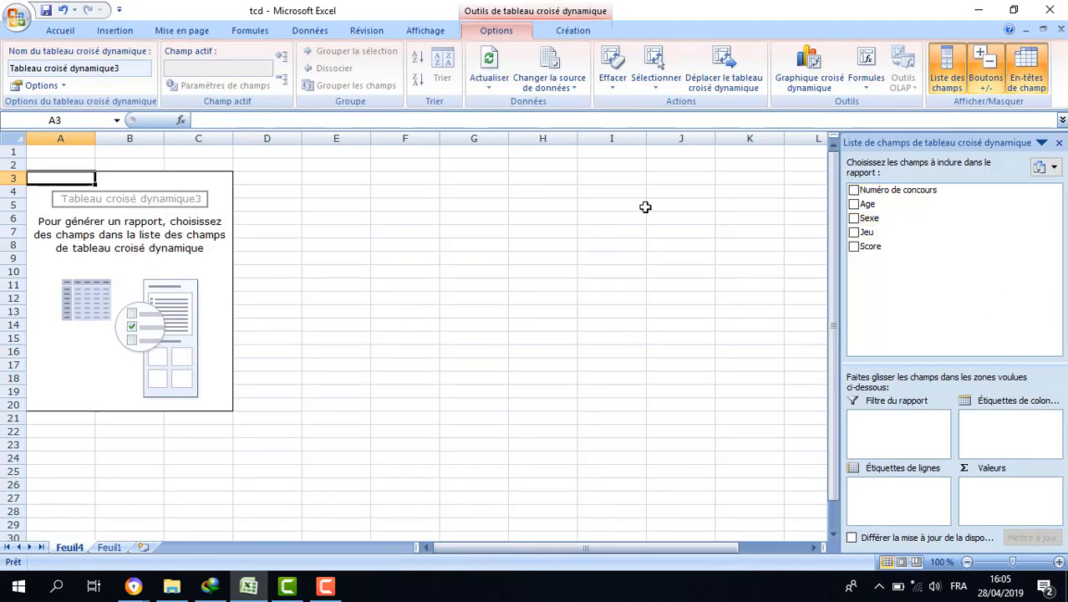
left_click(1059, 143)
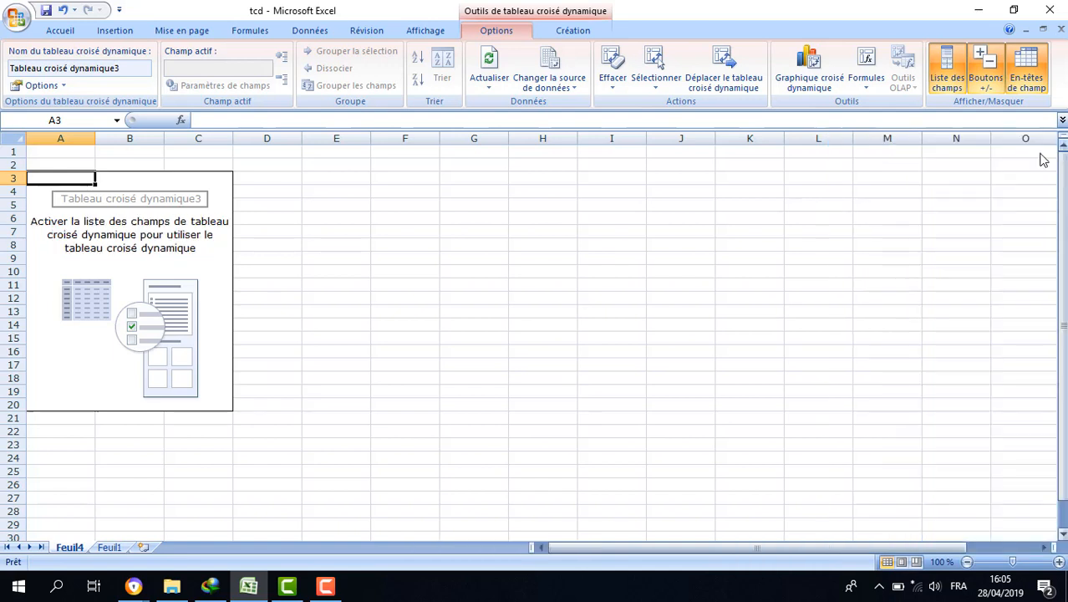
left_click(948, 69)
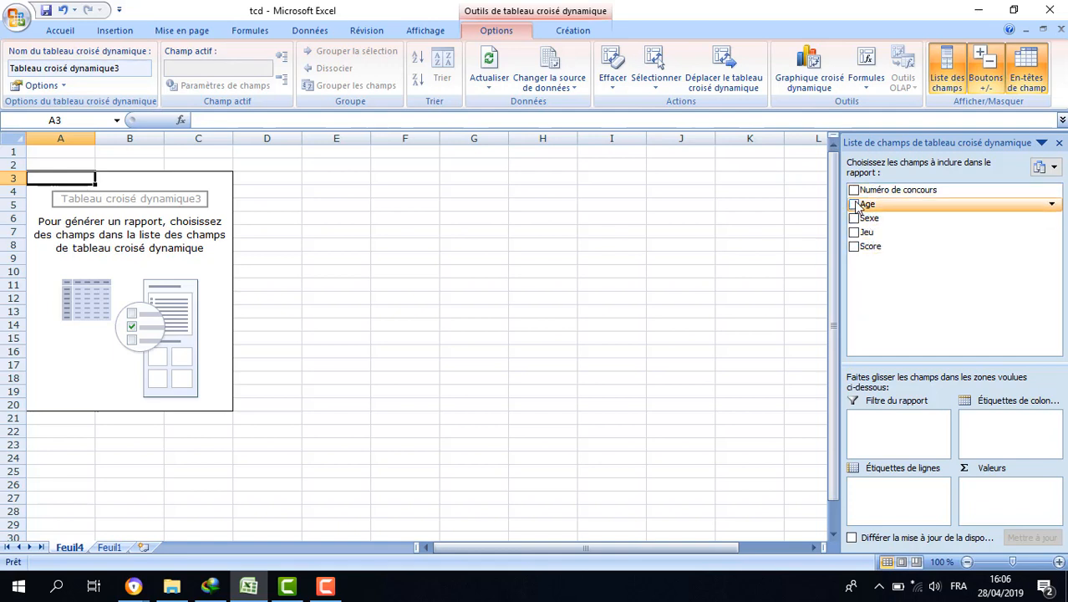
left_click(861, 248)
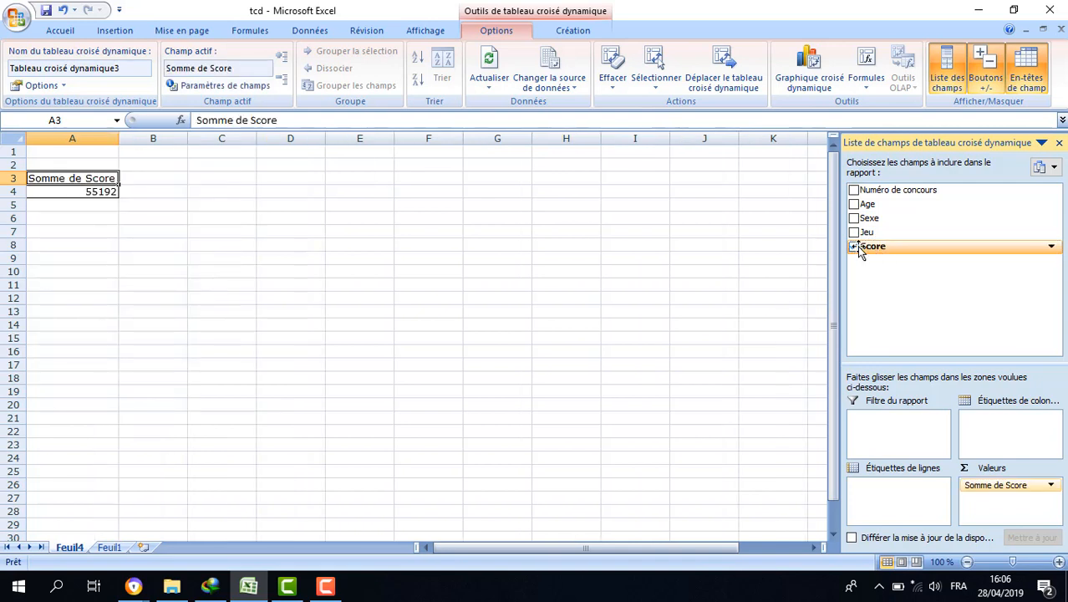
left_click(1003, 488)
left_click_drag(1003, 493, 933, 281)
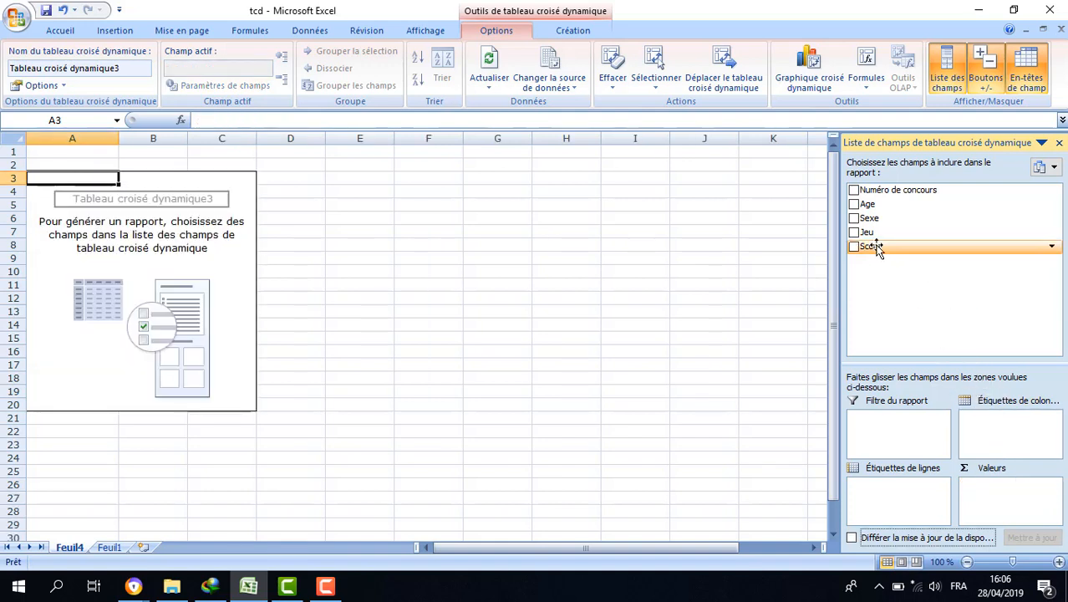
left_click_drag(877, 249, 961, 357)
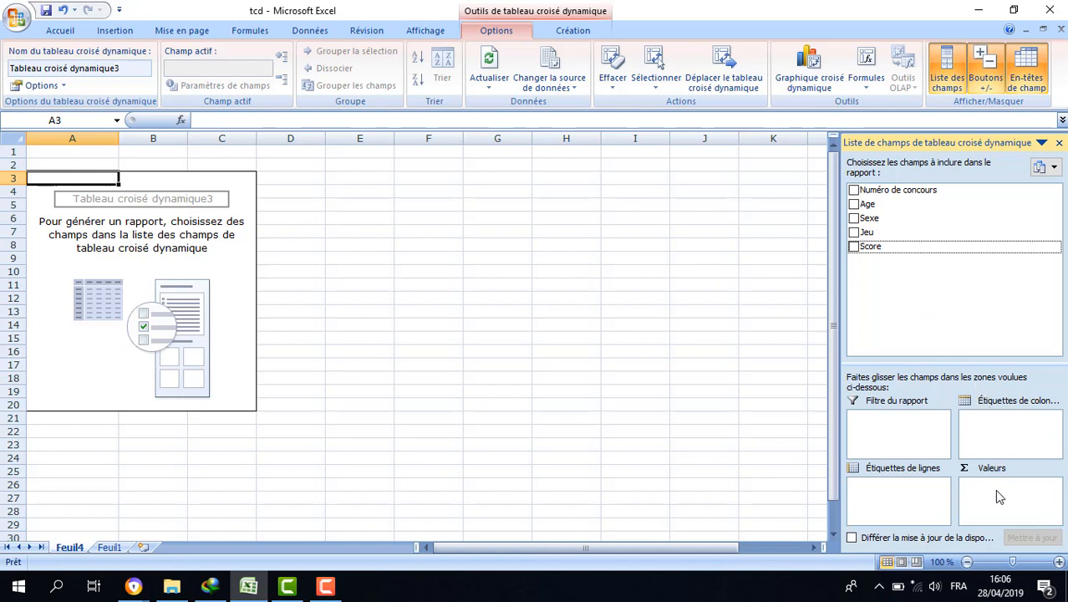
Lay out the pivot table with the sum of Score as values, Jeu as column labels and Sexe as row labels
left_click_drag(873, 246, 994, 498)
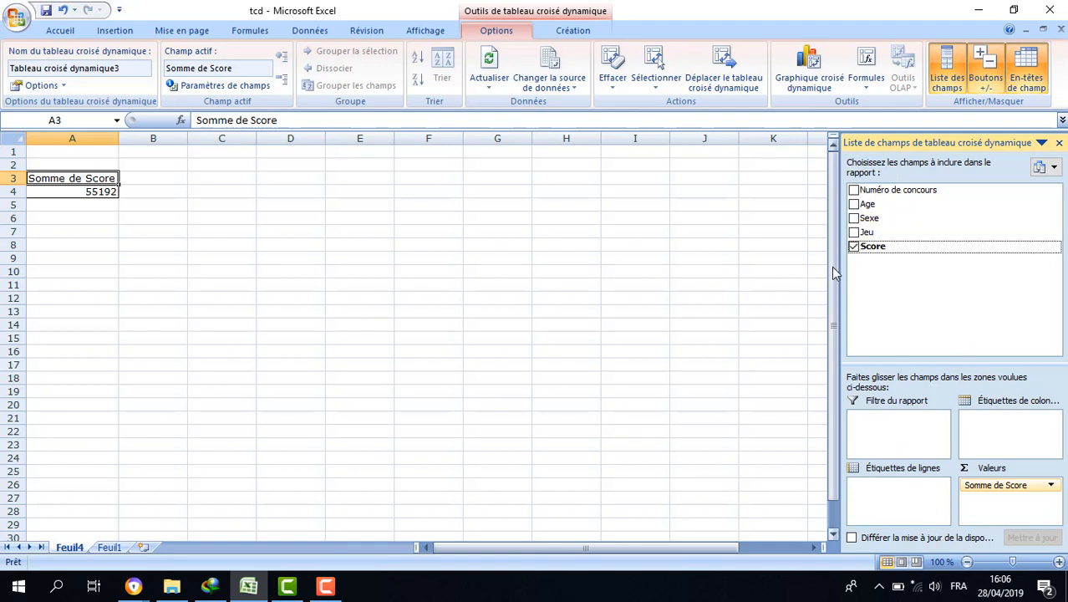
left_click_drag(861, 234, 997, 432)
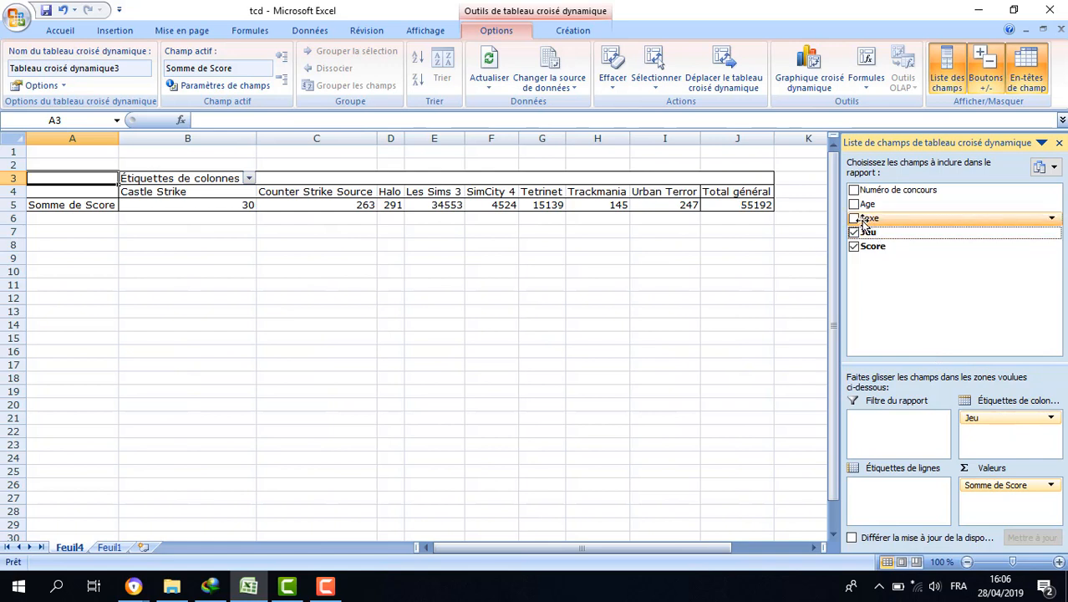
left_click_drag(869, 219, 892, 499)
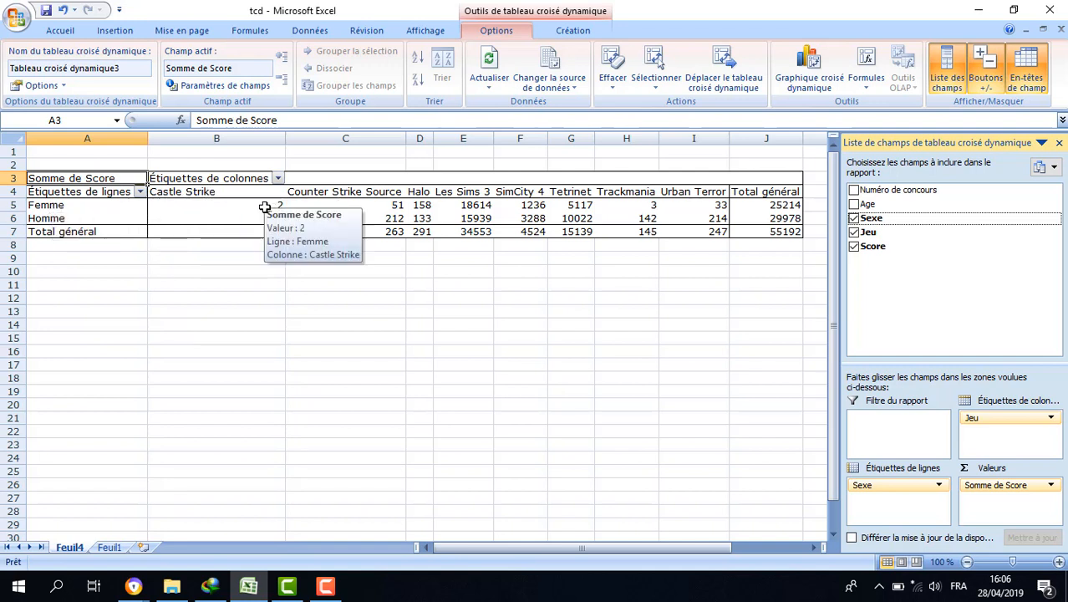
Examine the Castle Strike scores for Femme and Homme and their grand total in the pivot table
left_click(265, 206)
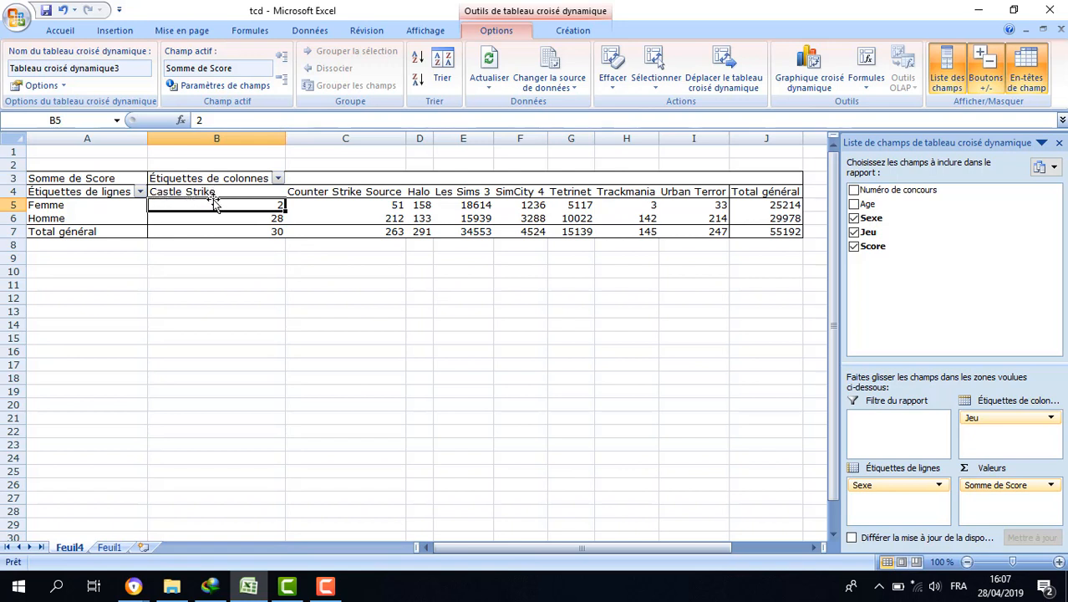
left_click(258, 221)
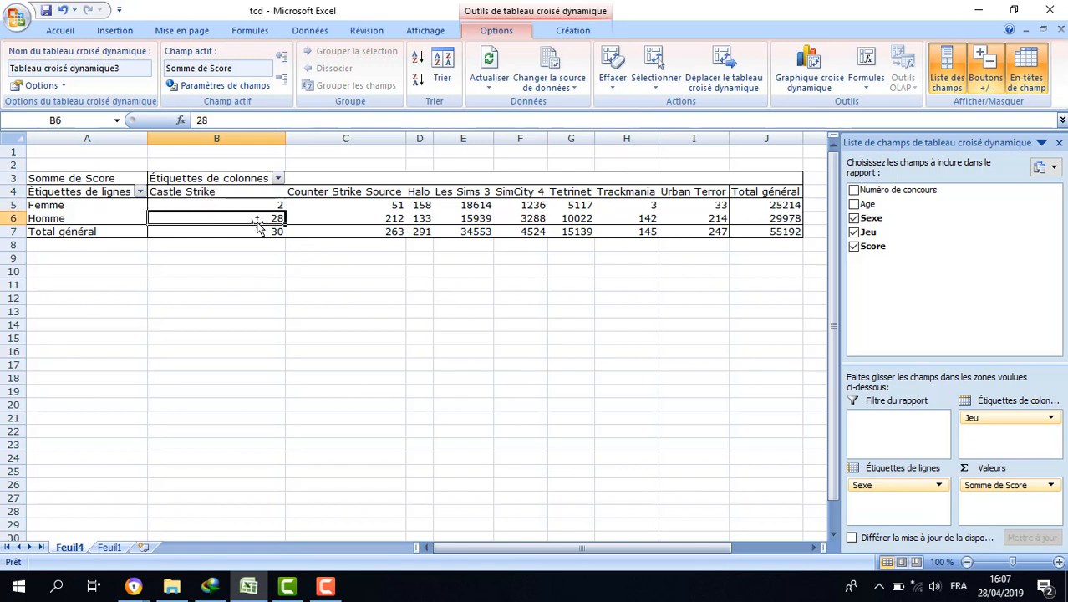
mouse_move(208, 219)
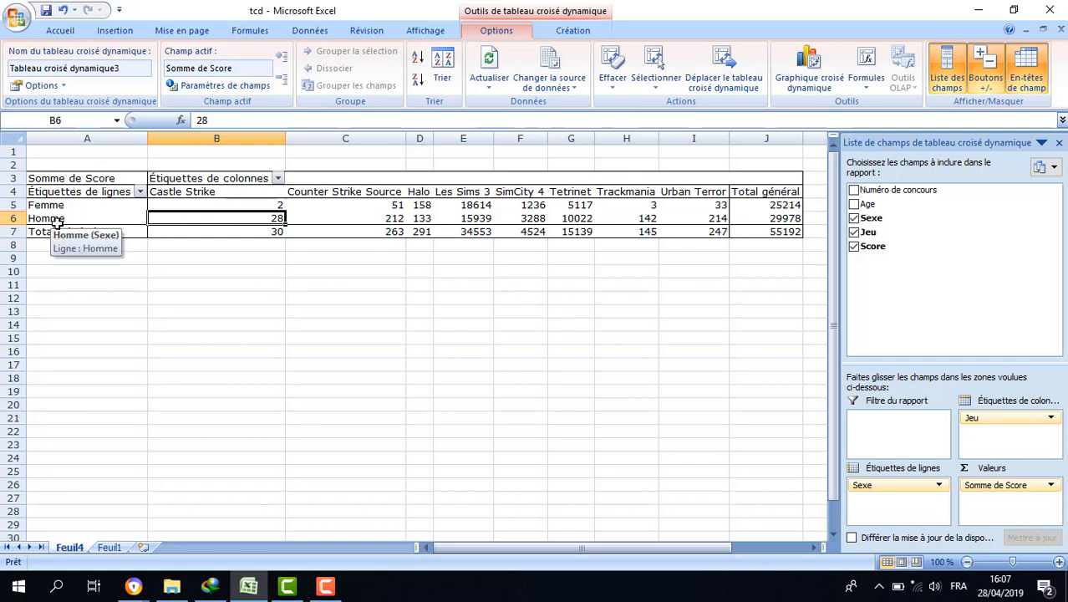
left_click(223, 205)
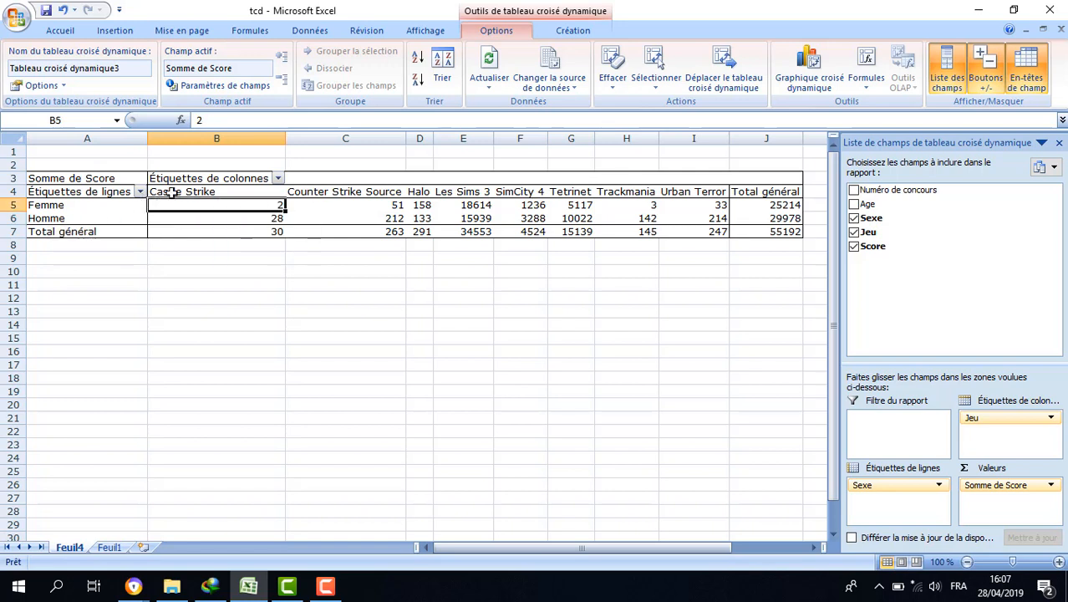
left_click(267, 233)
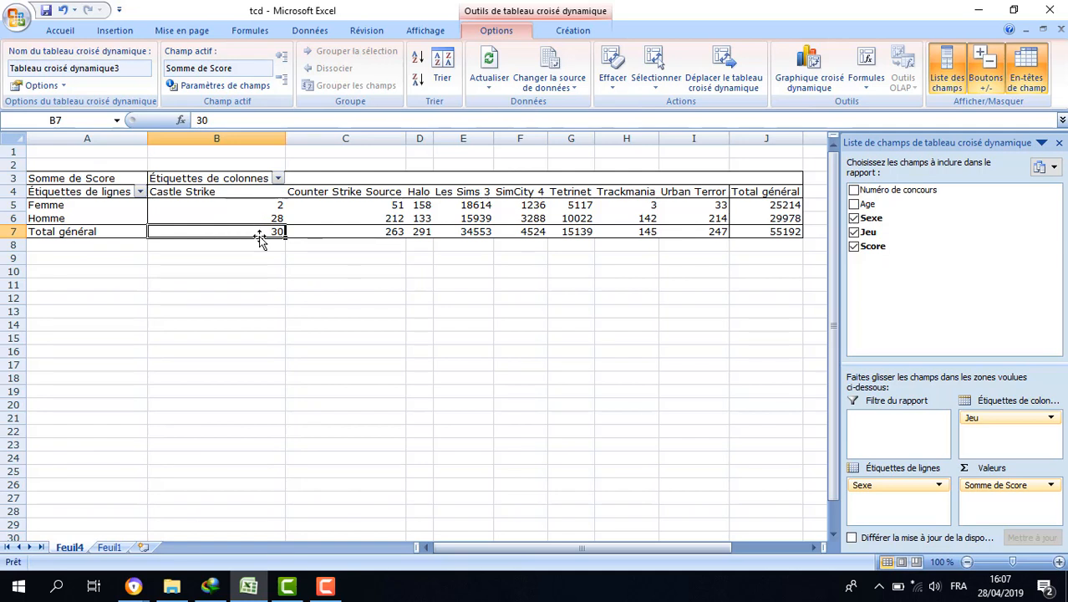
Examine the grand total scores for Femme, Homme and all games combined in the pivot table
left_click(782, 205)
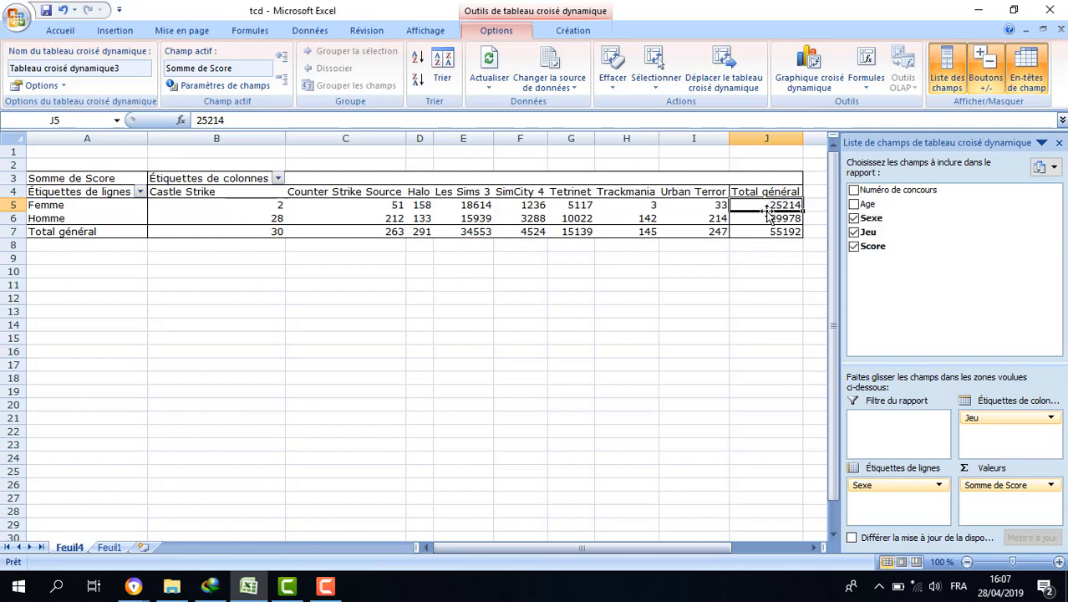
mouse_move(761, 201)
mouse_move(338, 207)
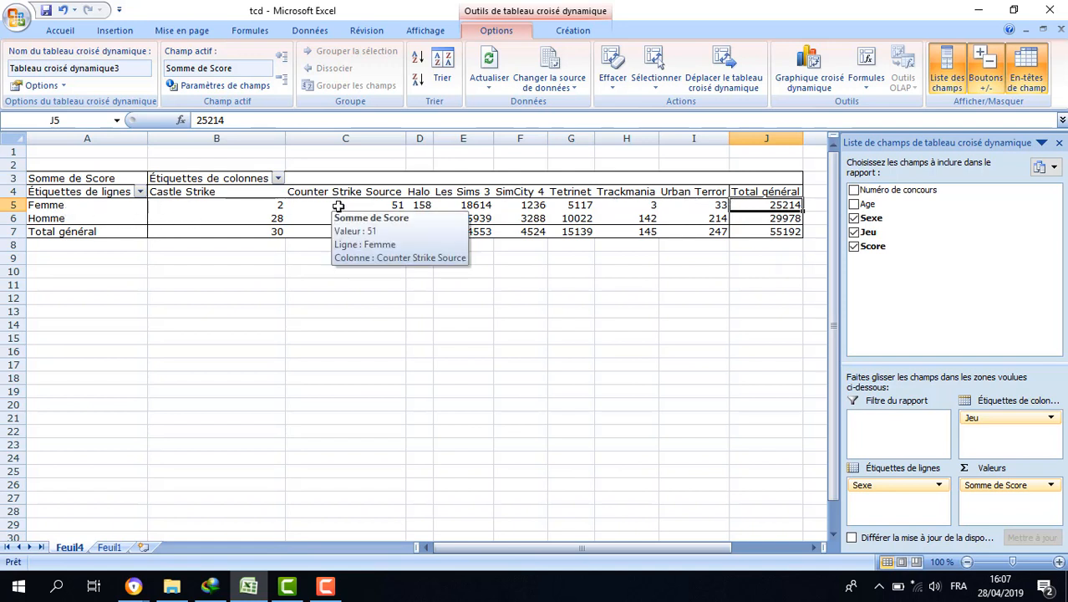
left_click(777, 220)
mouse_move(777, 220)
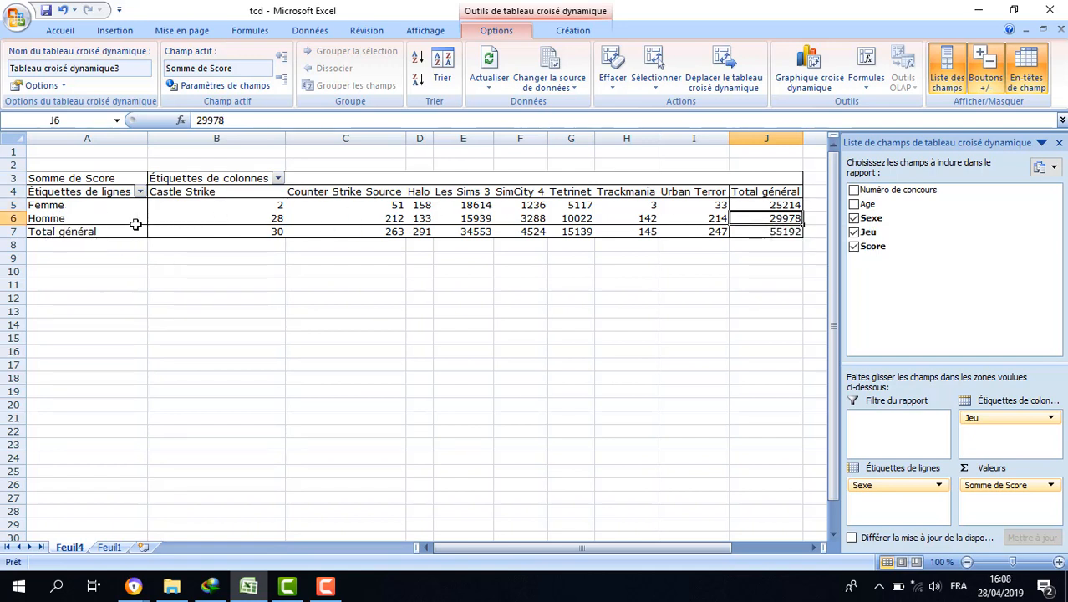
left_click(766, 233)
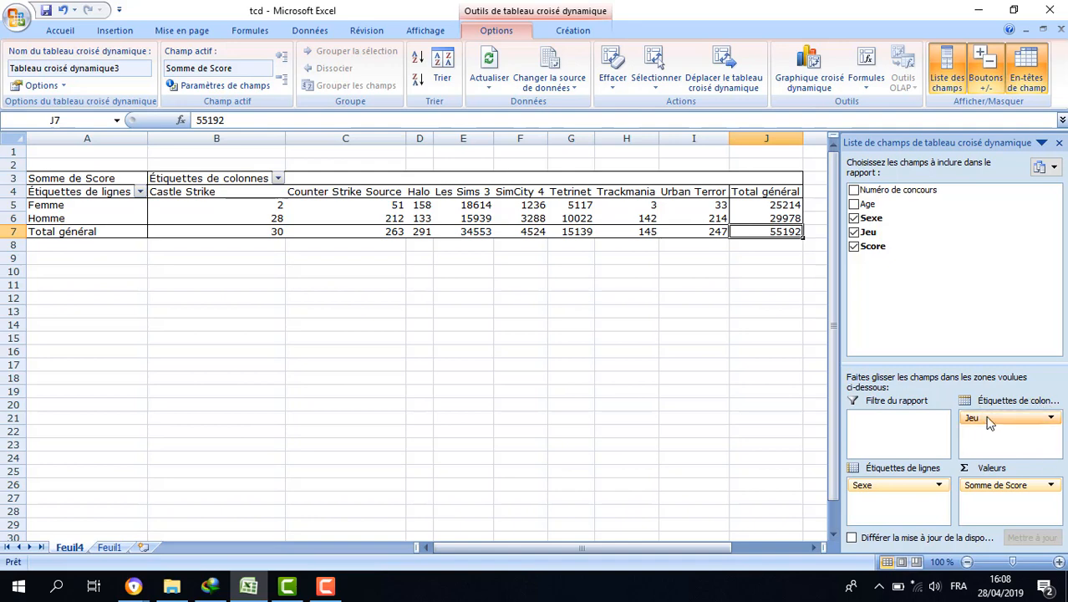
Rearrange the pivot table with Jeu as row labels and Sexe as column labels, and check the layout against the TCD 1 task on Feuil1
left_click_drag(869, 485, 911, 493)
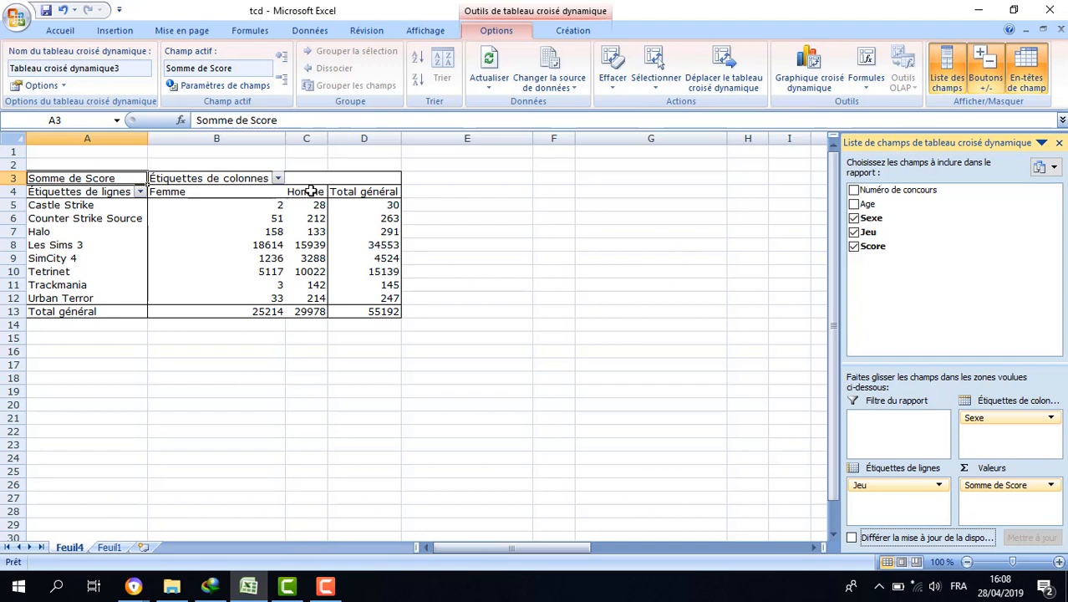
mouse_move(192, 225)
left_click(104, 547)
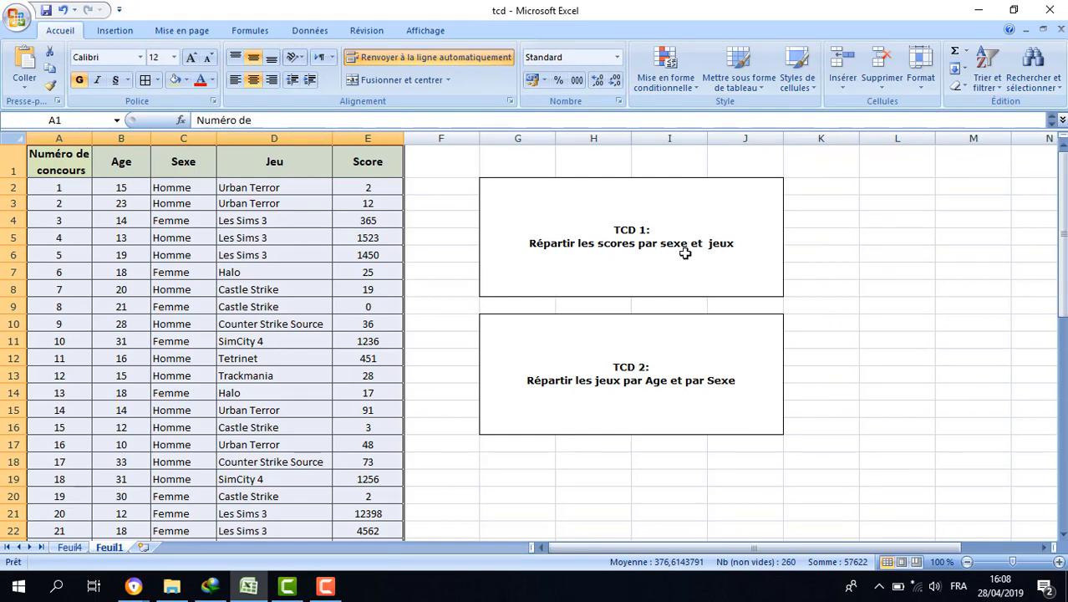
left_click(69, 547)
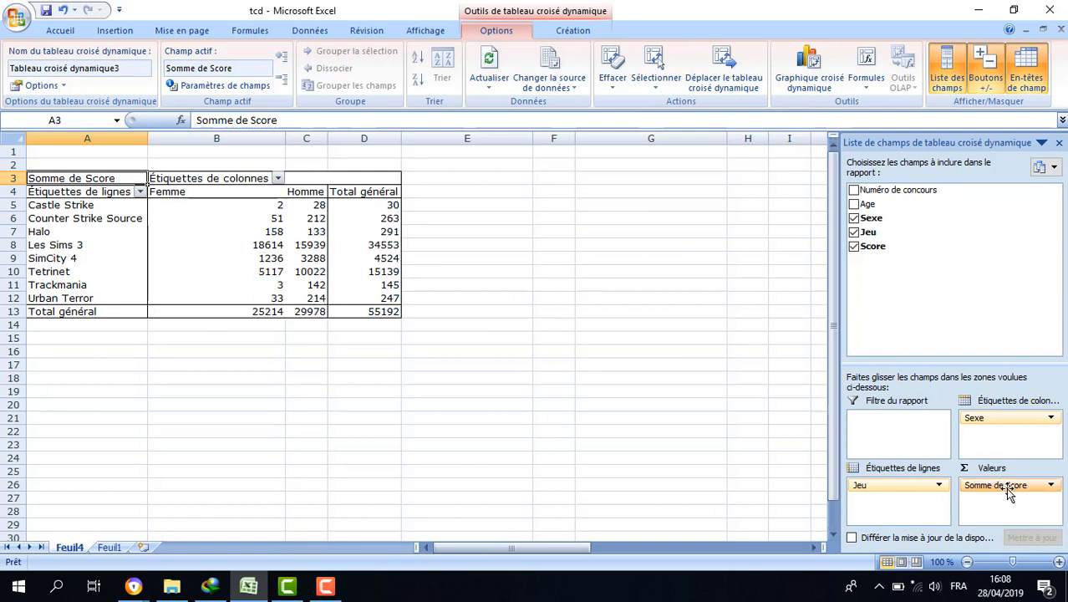
Summarize the Score value field by average (Moyenne)
left_click(1051, 486)
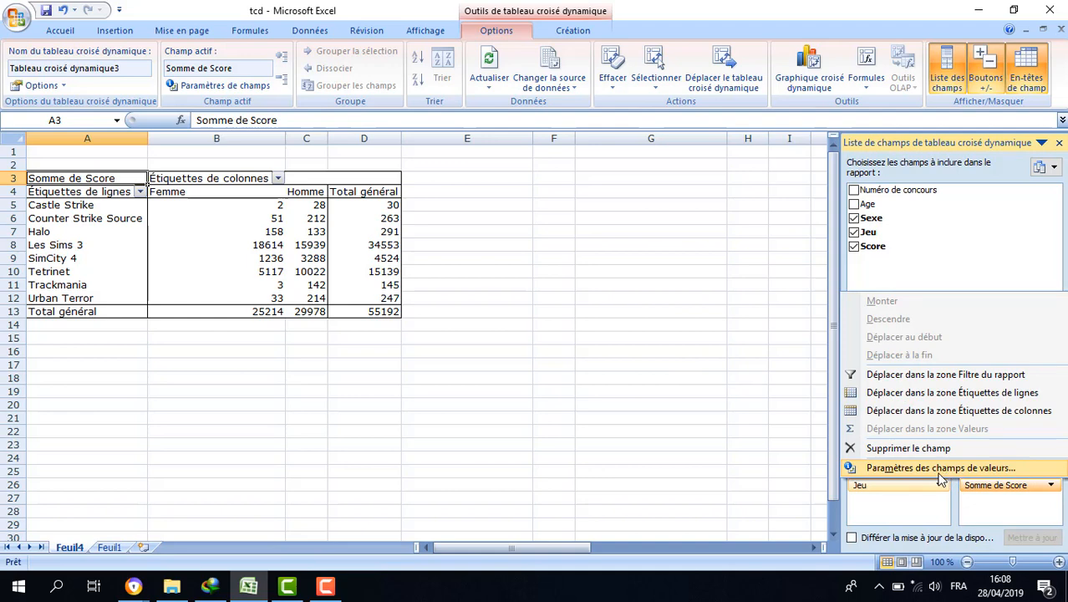
left_click(955, 470)
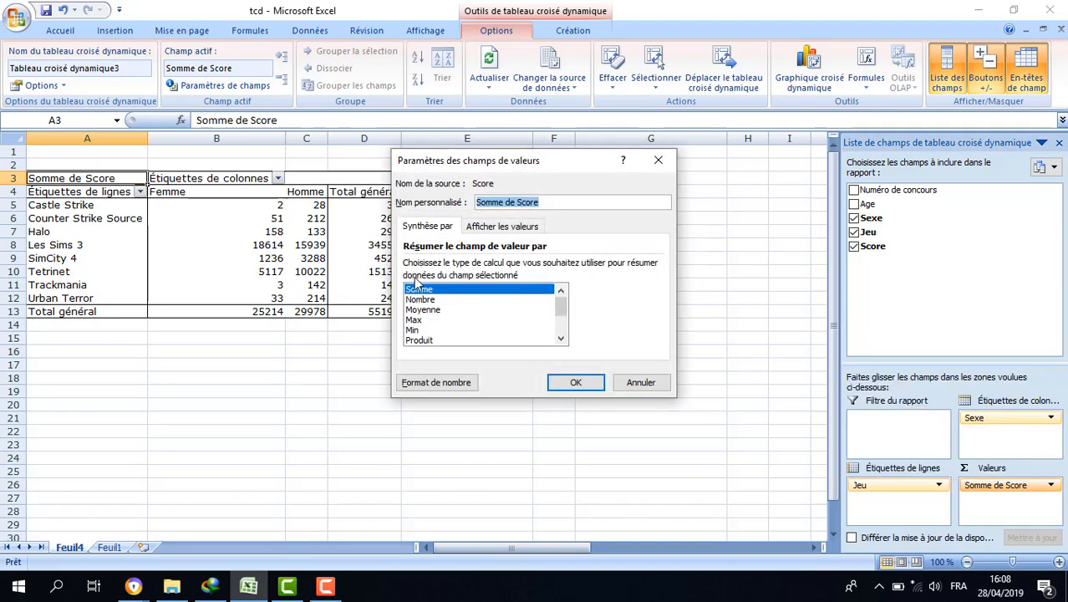
left_click(423, 310)
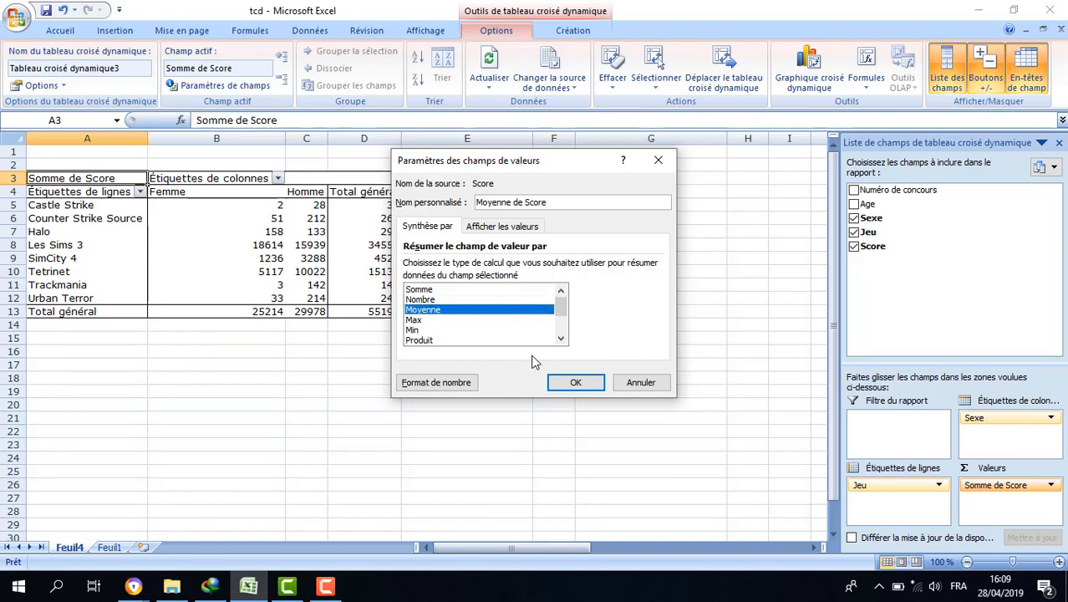
left_click(574, 383)
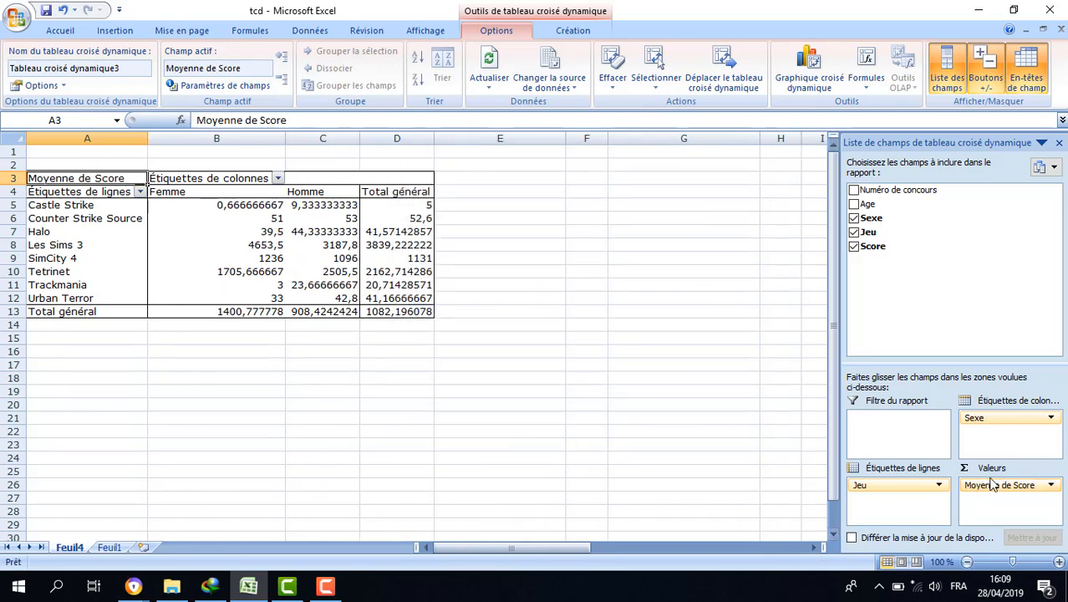
Summarize the Score value field by maximum (Max)
left_click(1033, 493)
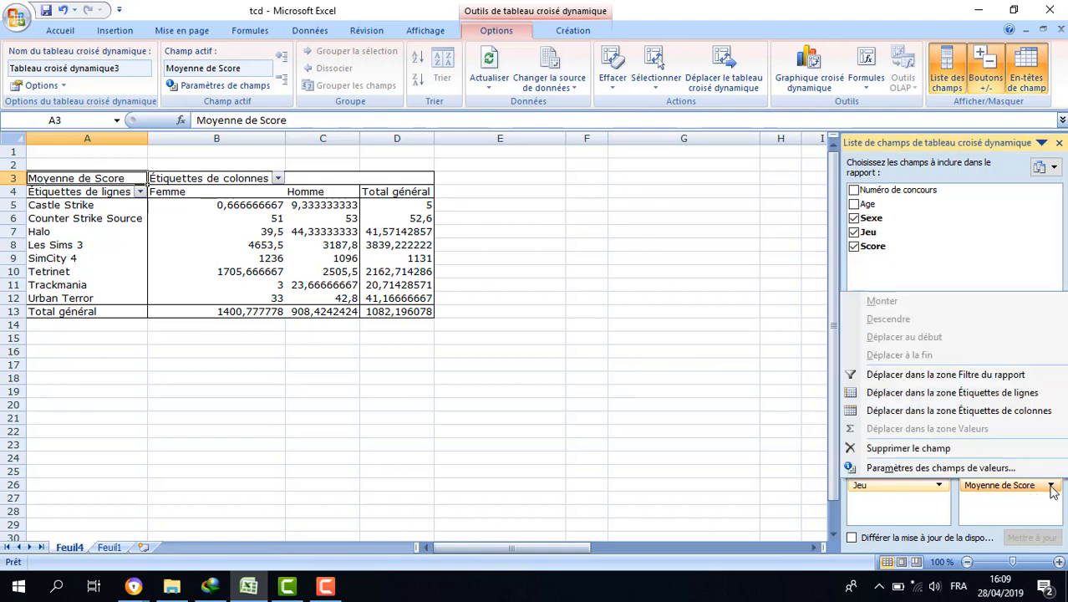
left_click(1011, 465)
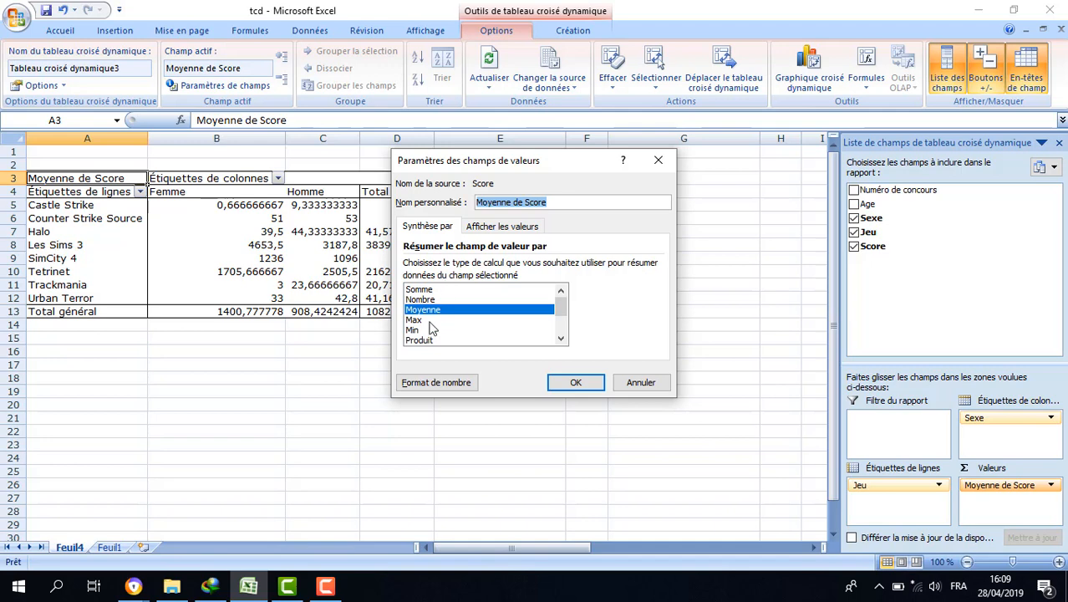
left_click(426, 321)
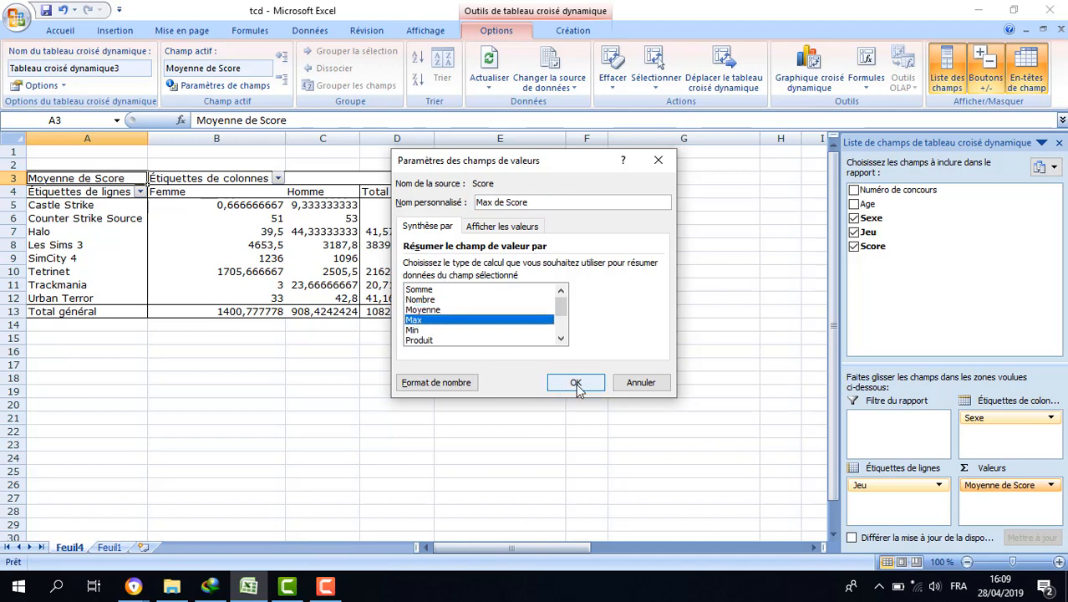
left_click(575, 383)
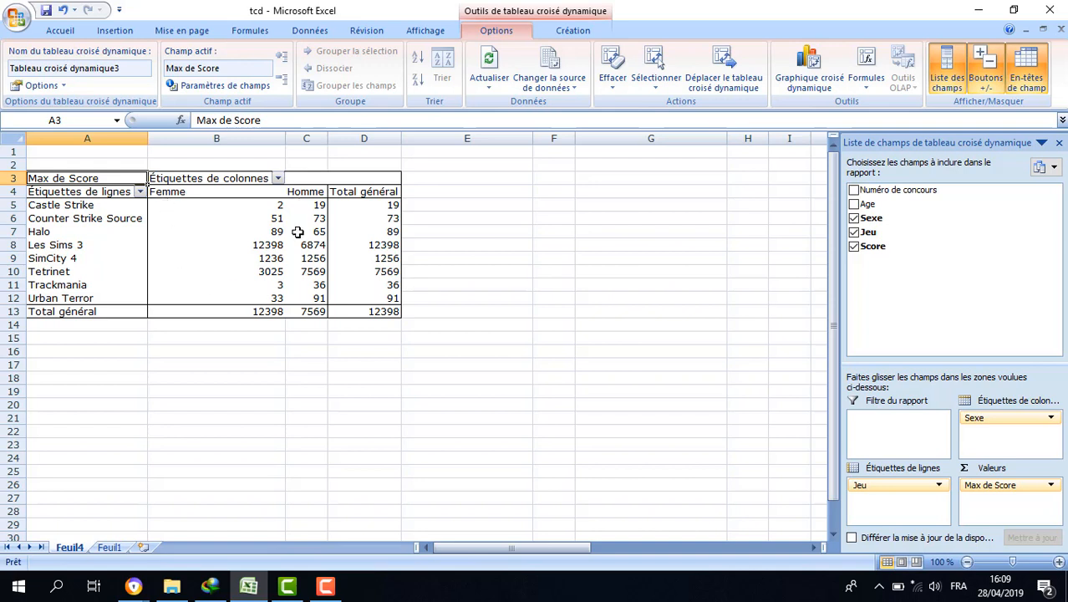
mouse_move(297, 232)
Insert a second pivot table on a new worksheet for TCD 2, using the contest data A1:E52 on Feuil1
left_click(109, 547)
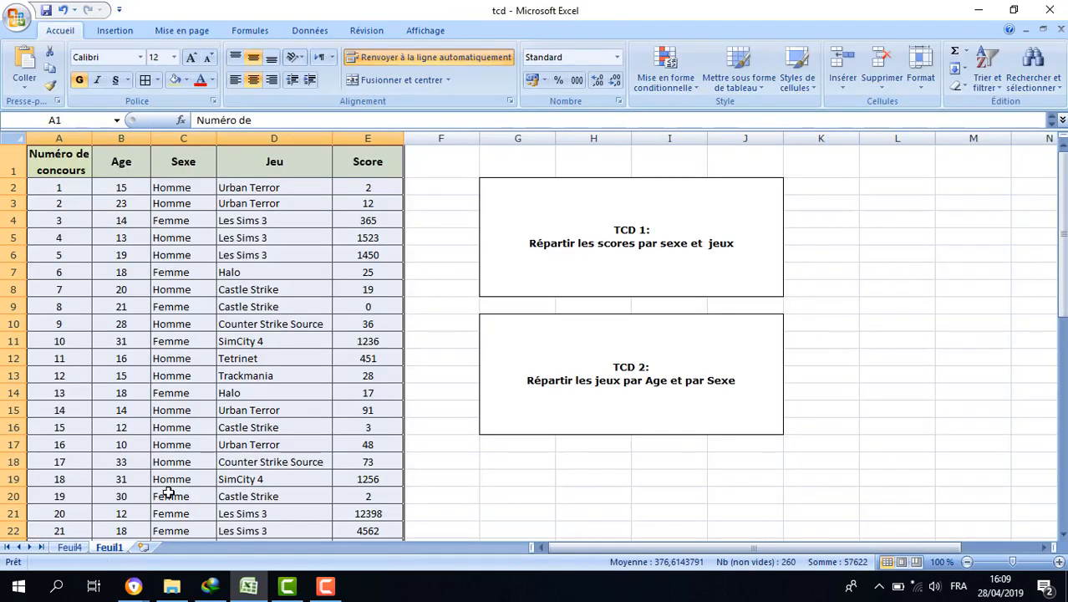
left_click(643, 368)
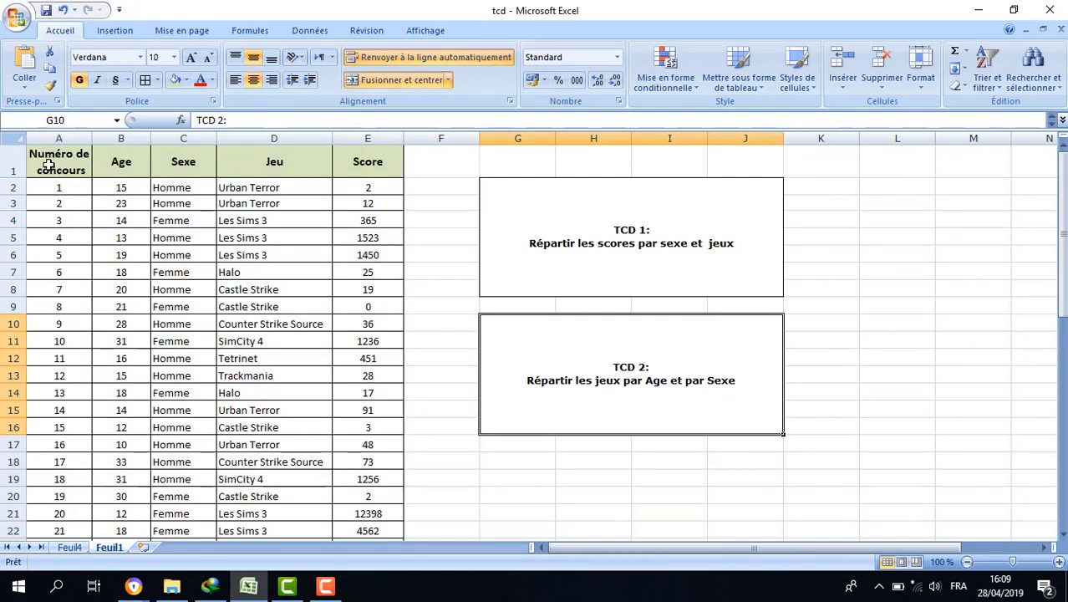
left_click_drag(49, 161, 370, 451)
left_click(116, 31)
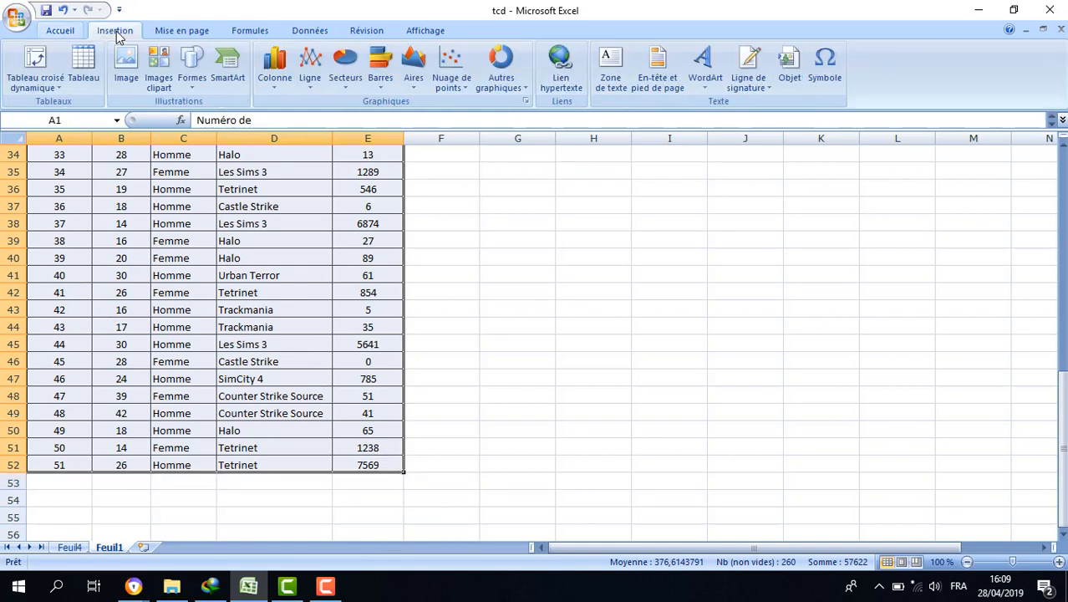
left_click(46, 63)
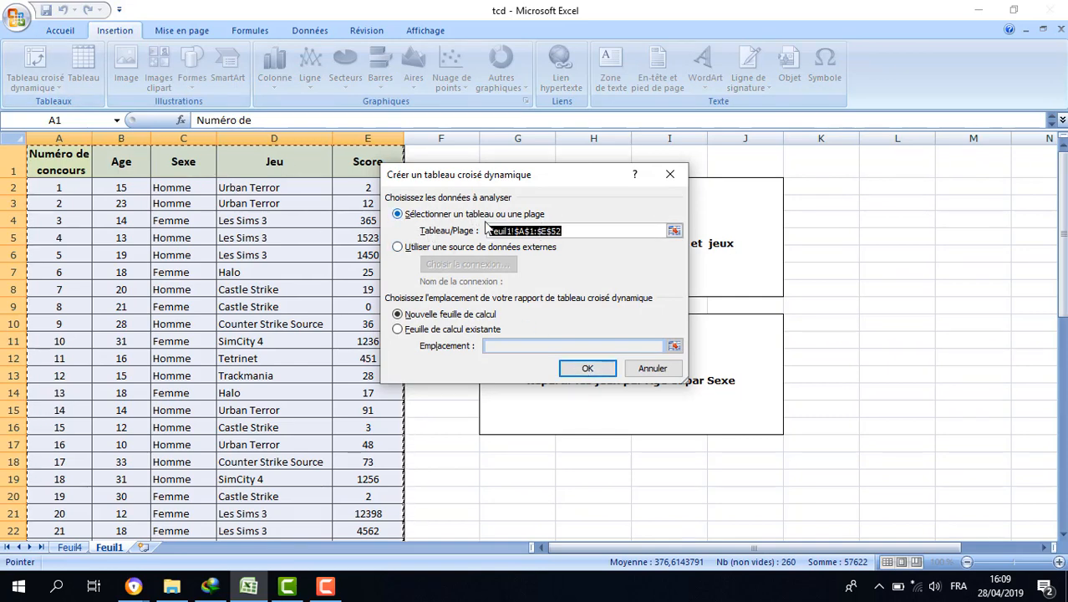
left_click(587, 368)
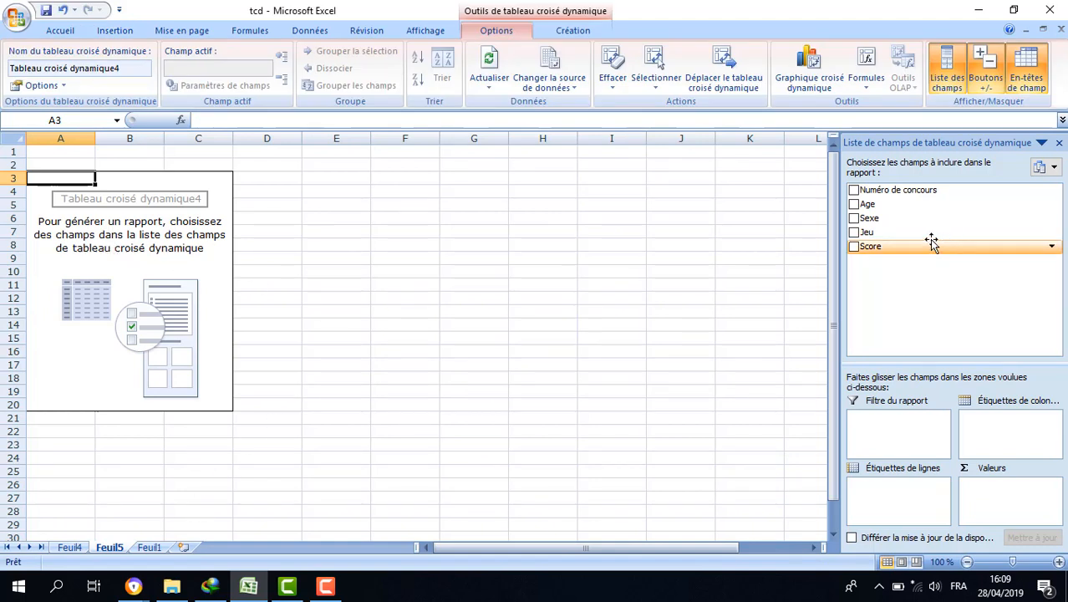
Add the count of Jeu as the new pivot table's values and check the TCD 2 task on Feuil1
left_click_drag(888, 234, 994, 426)
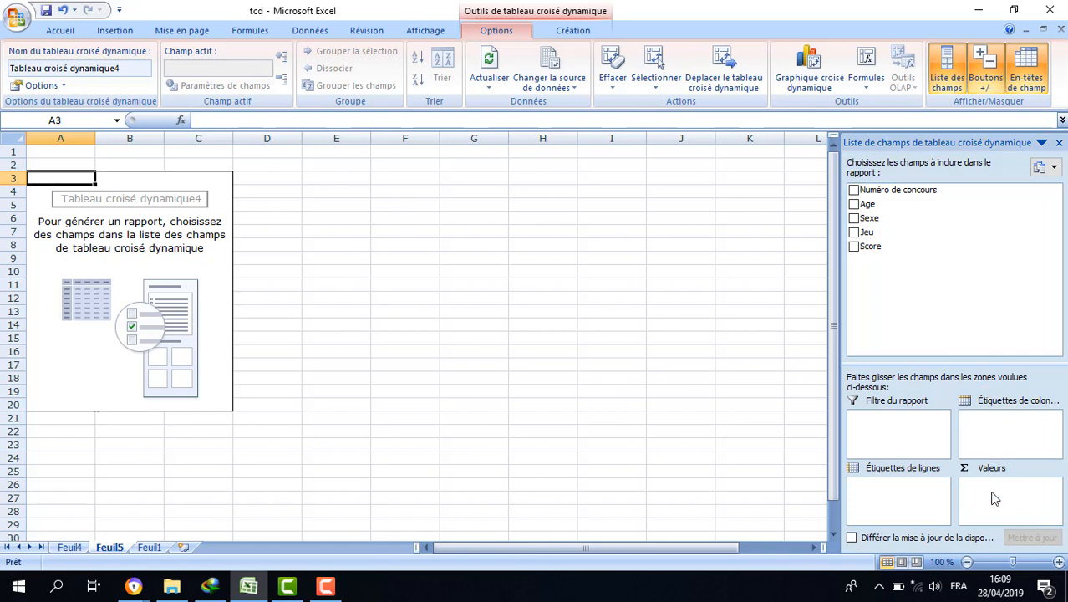
left_click(989, 493)
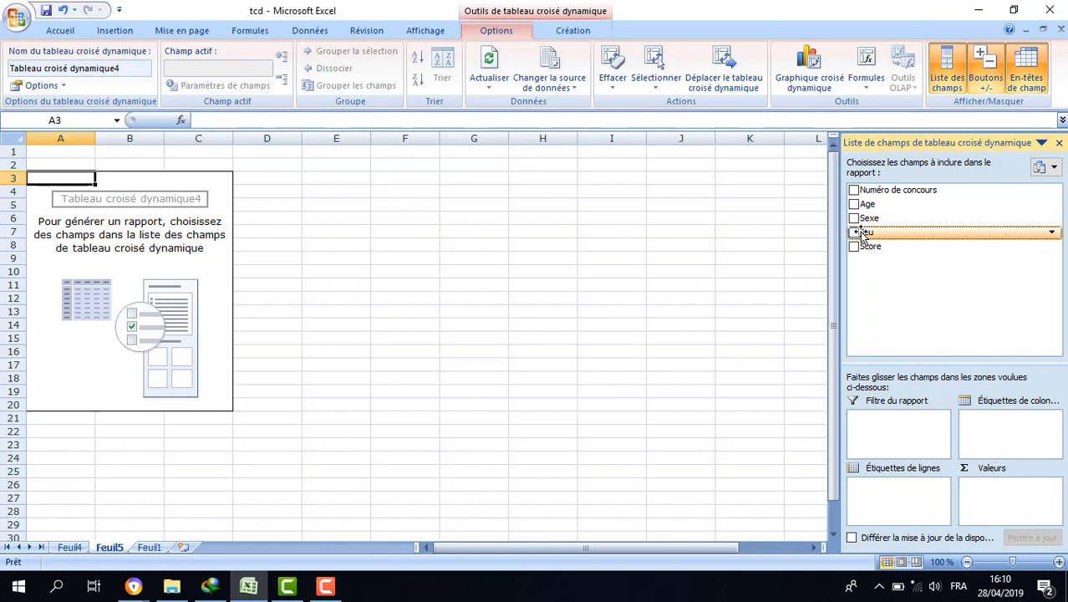
left_click_drag(860, 235, 986, 499)
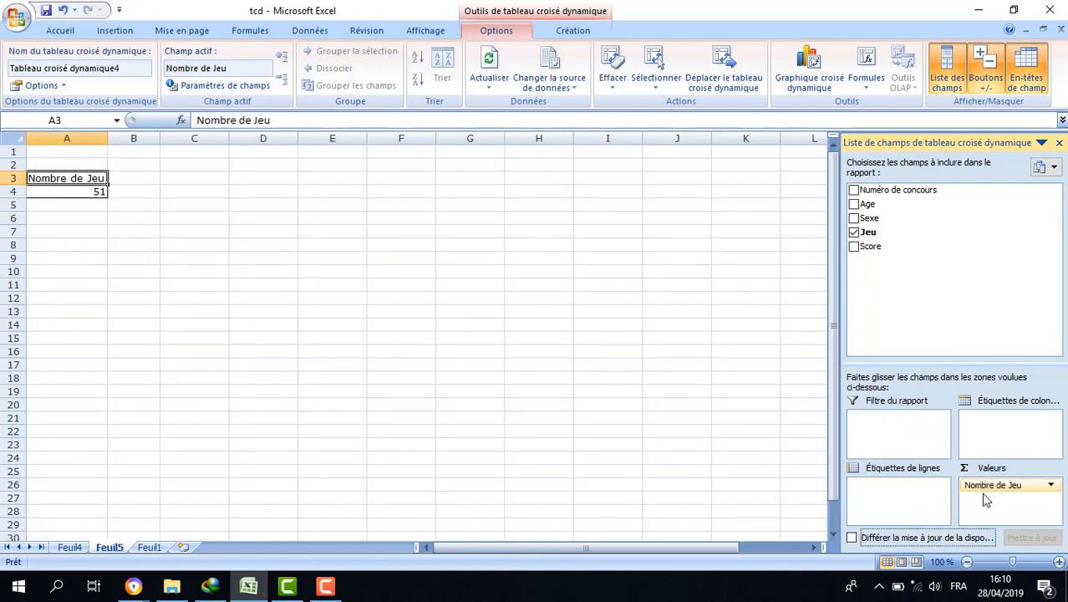
left_click(148, 548)
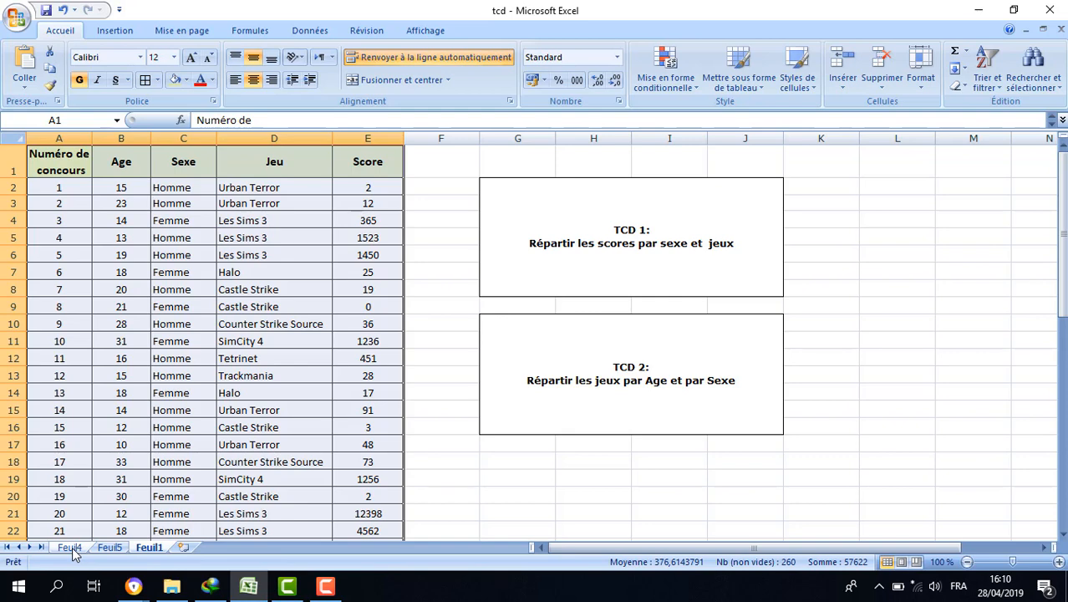
left_click(110, 546)
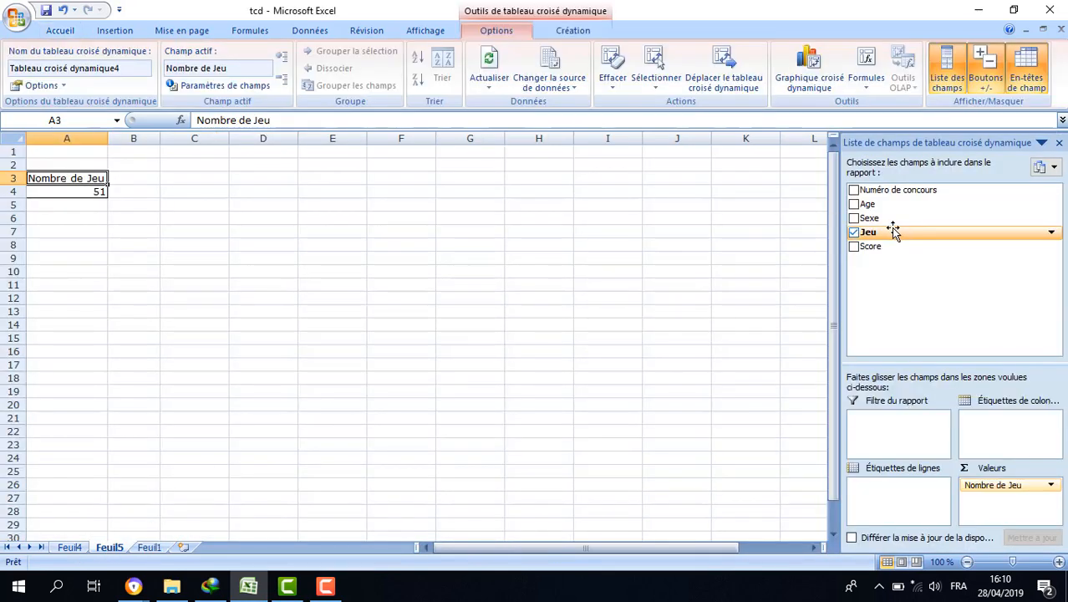
Set Age as row labels and Sexe as column labels in the new pivot table
left_click_drag(869, 204, 883, 514)
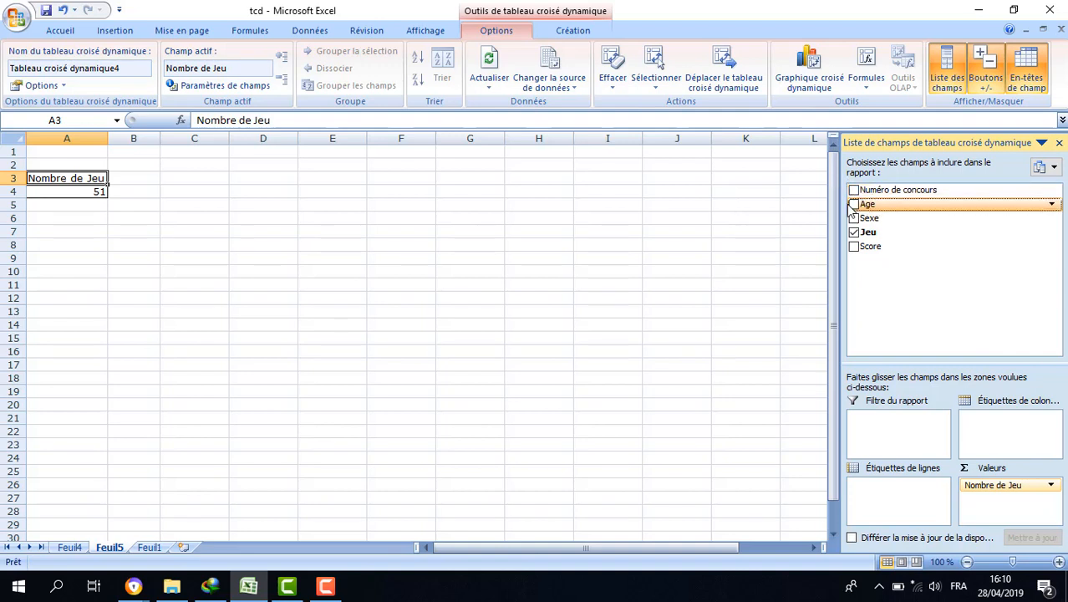
left_click(854, 205)
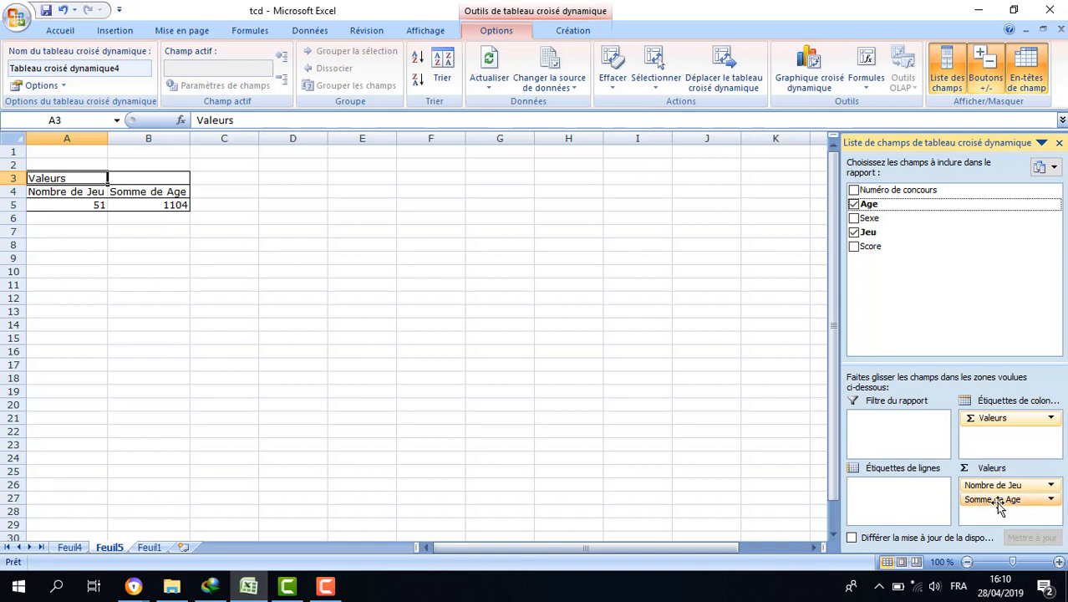
left_click_drag(999, 501, 888, 500)
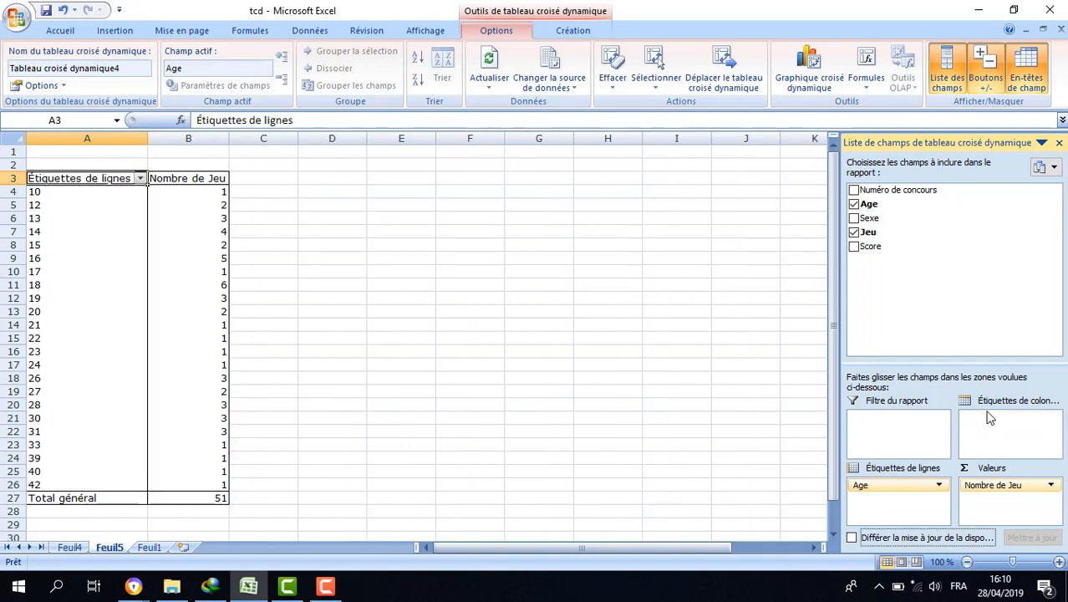
left_click_drag(869, 218, 1005, 433)
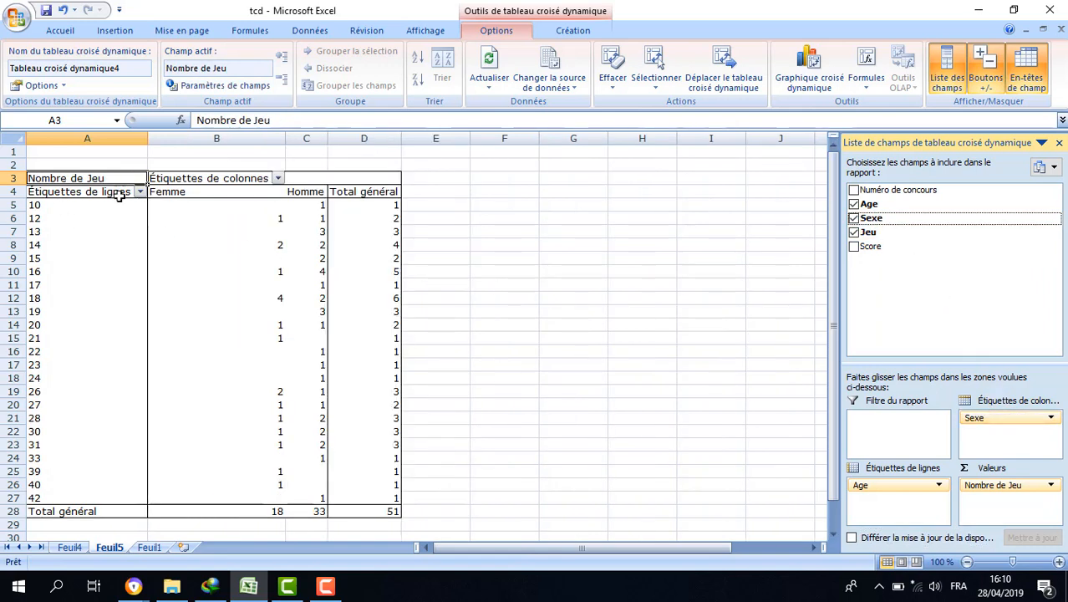
Examine the game counts by age for Femme and Homme, focusing on the first age rows from 10 to 15
left_click(29, 205)
left_click(34, 220)
left_click(33, 232)
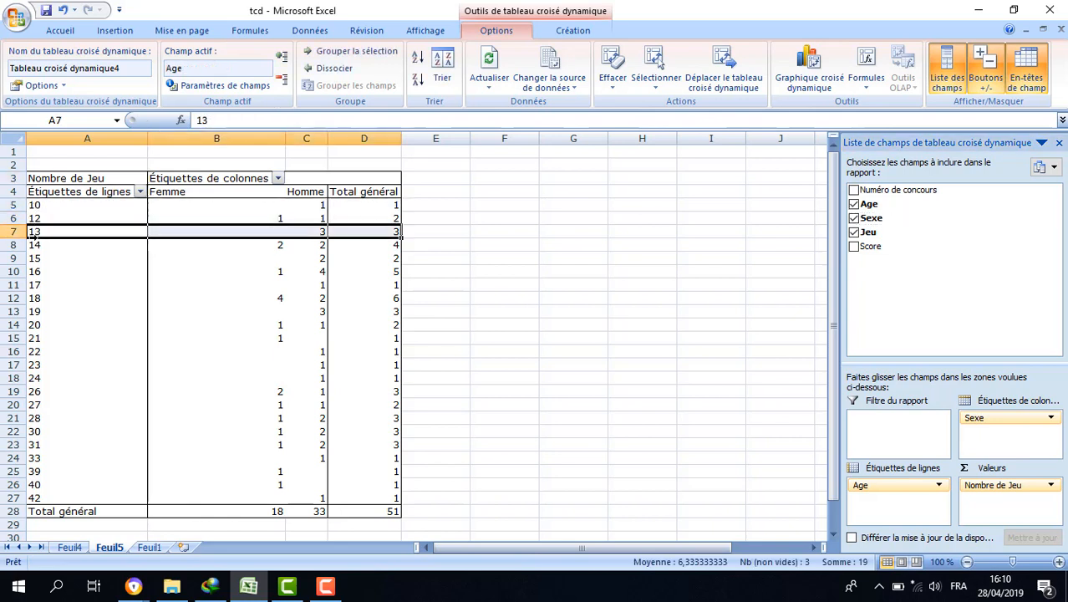
left_click(34, 245)
left_click(33, 259)
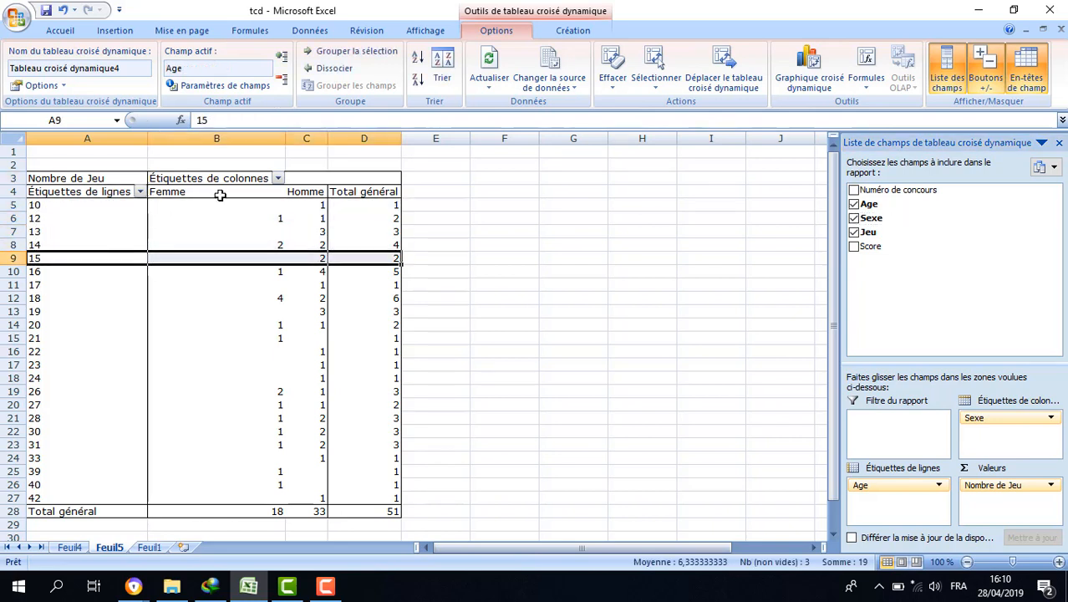
left_click(190, 196)
left_click(313, 193)
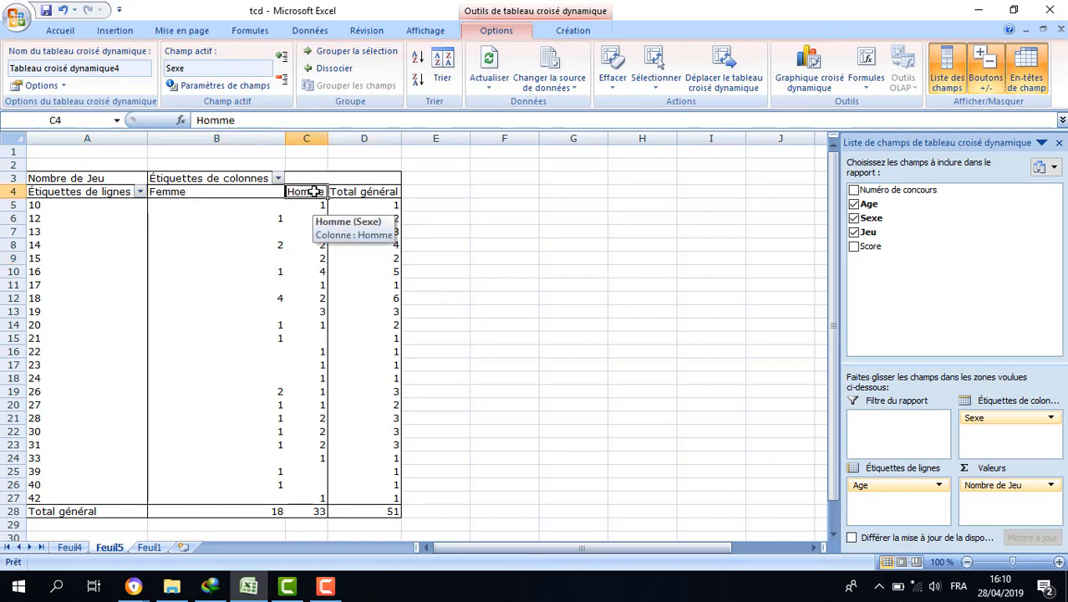
left_click(277, 218)
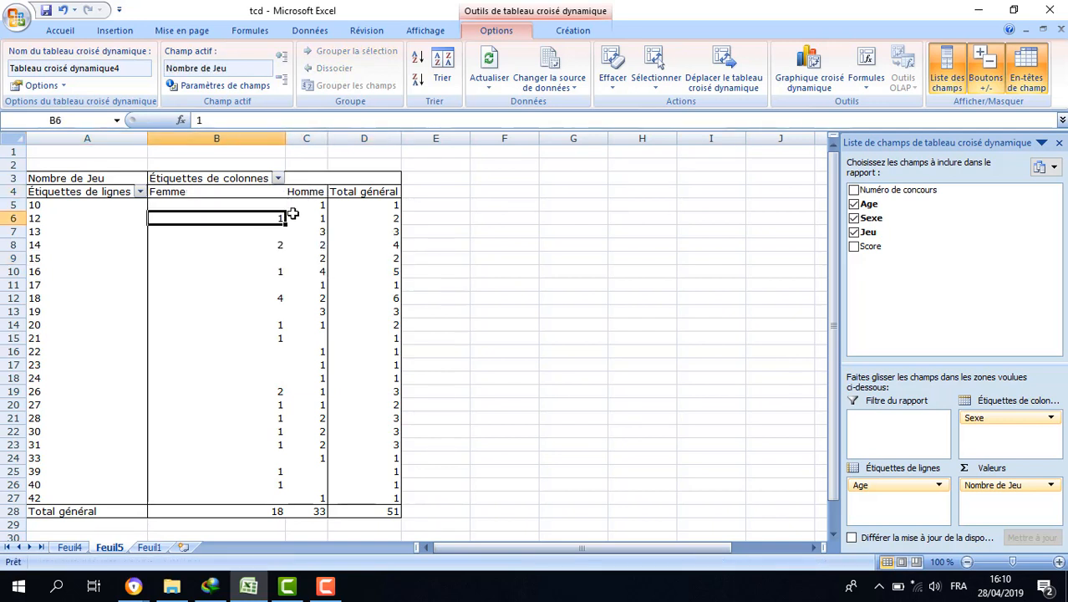
left_click(305, 205)
left_click(270, 203)
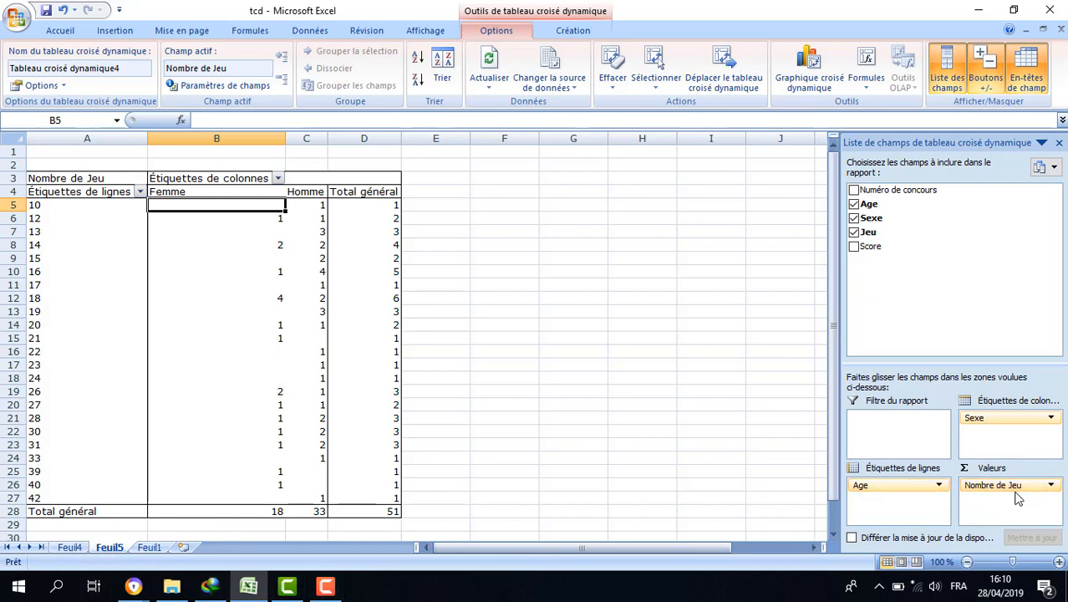
Examine the first entries of the Jeu and Score columns in the source data on Feuil1
left_click(152, 548)
left_click(252, 195)
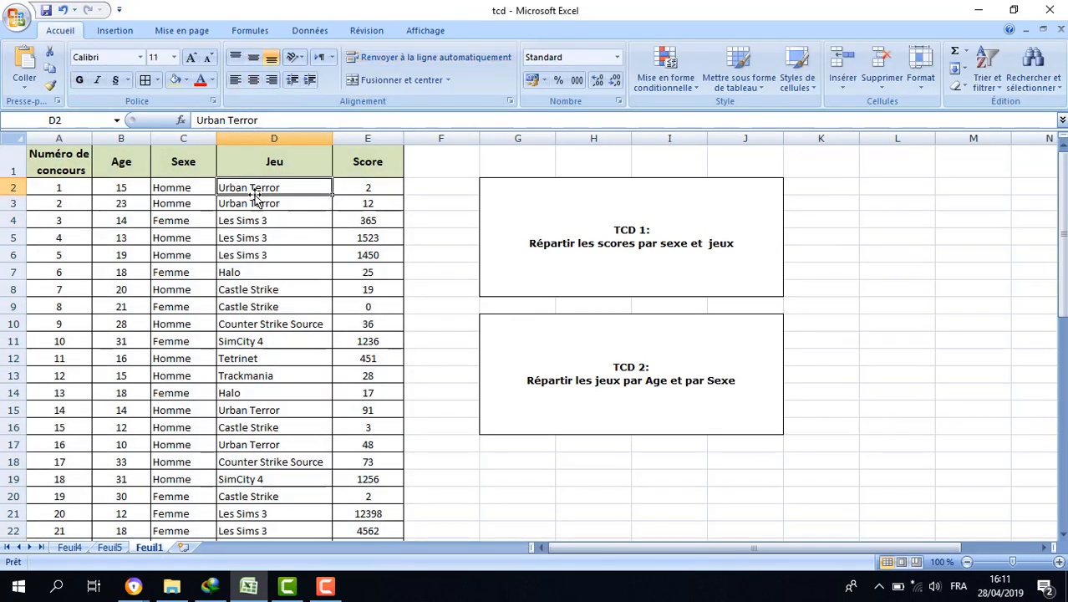
left_click(248, 204)
left_click(243, 238)
left_click(239, 255)
left_click(239, 274)
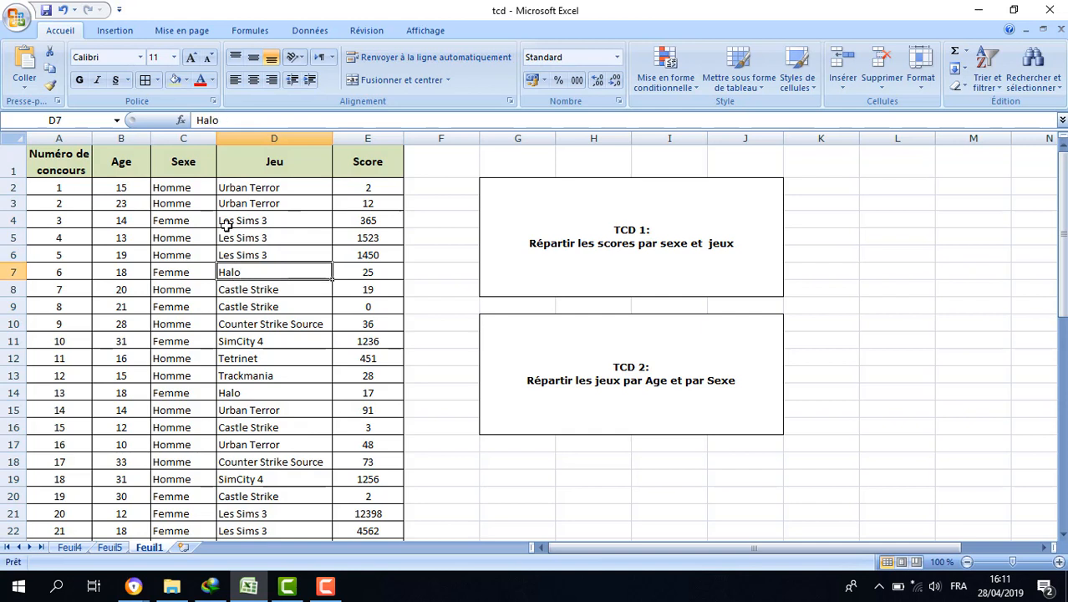
left_click(227, 189)
left_click(227, 205)
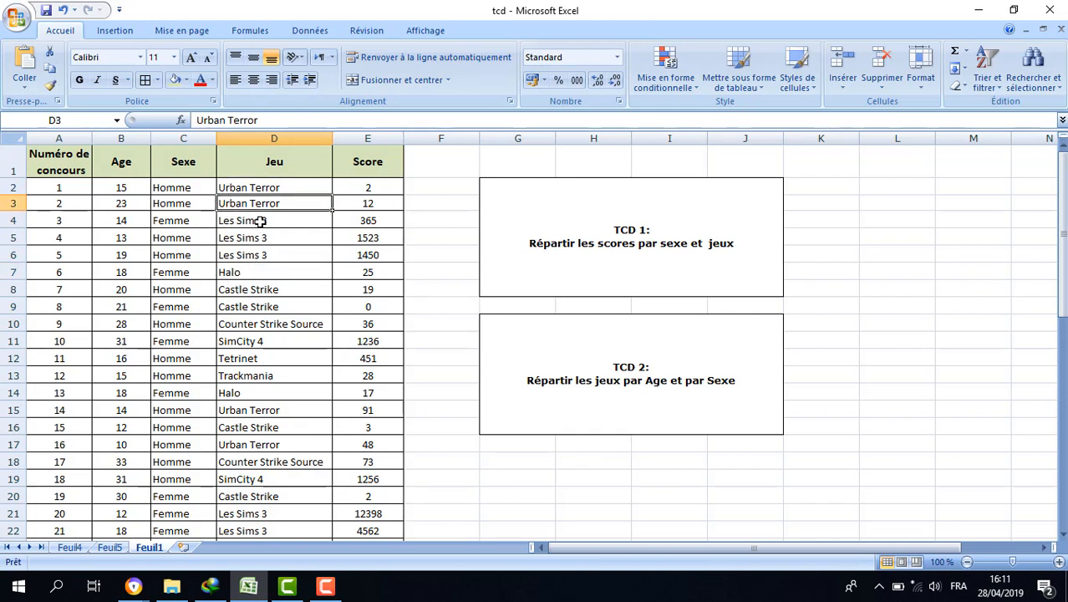
left_click(370, 193)
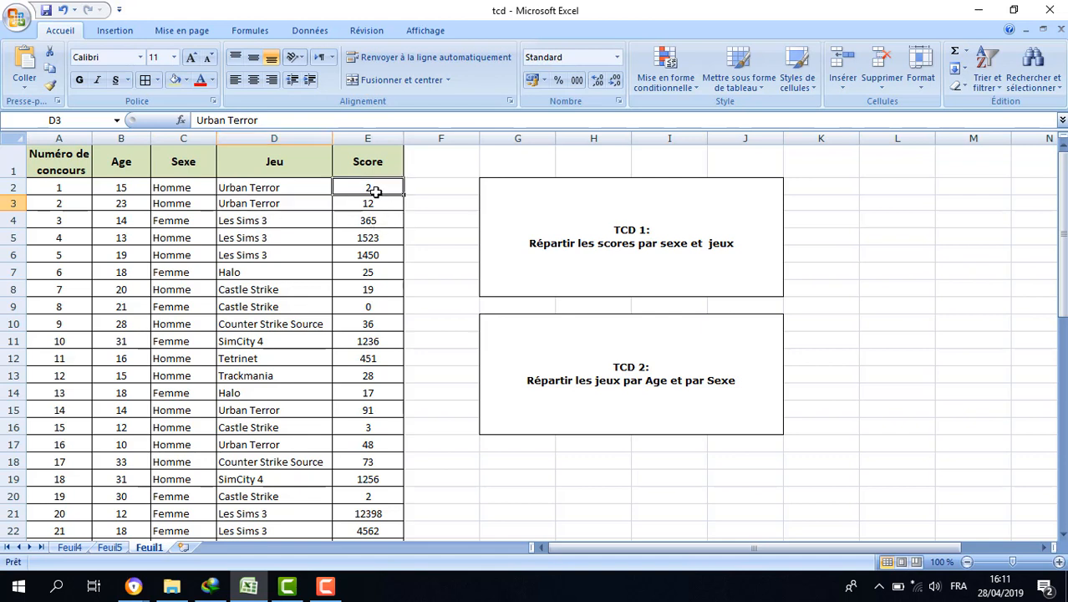
left_click(372, 214)
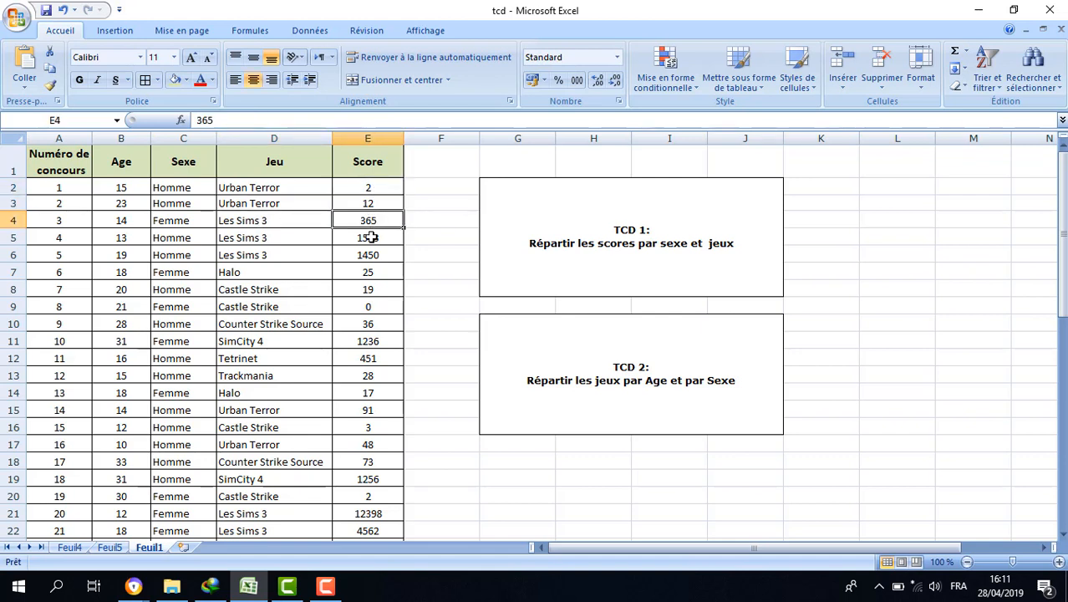